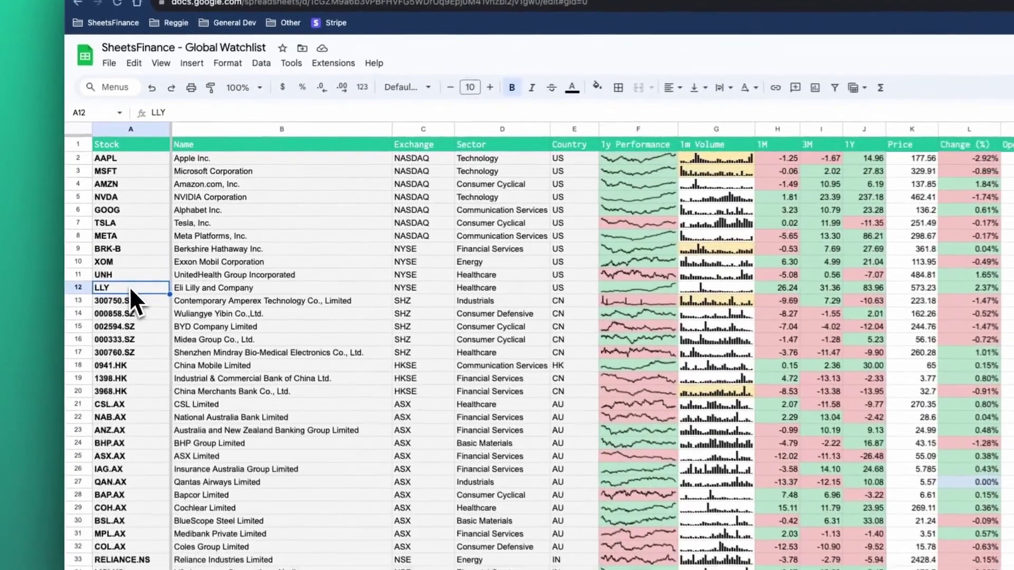
# Replace the ticker in cell A12 with NKE.
pyautogui.write('NKE')
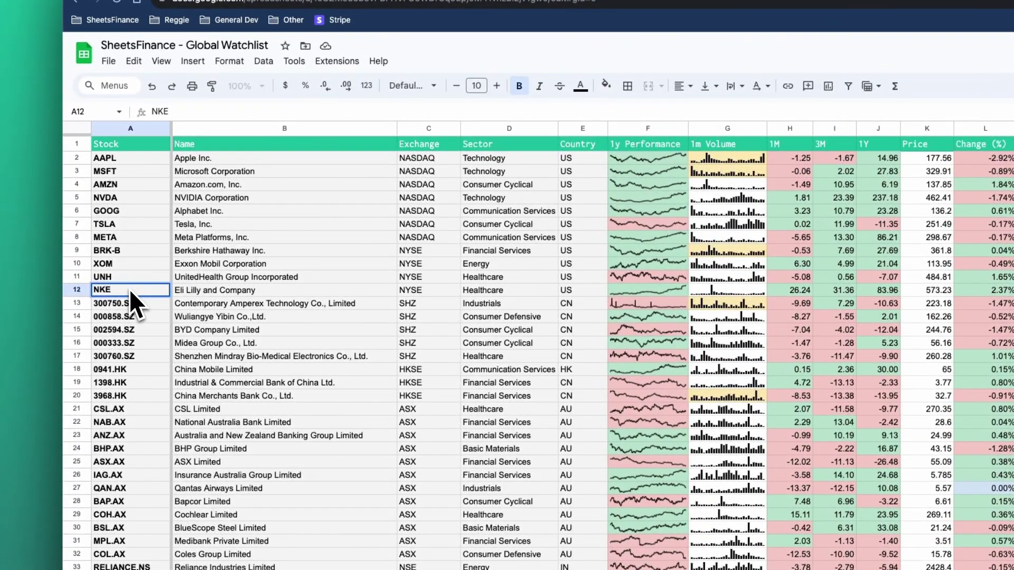
pyautogui.press('Return')
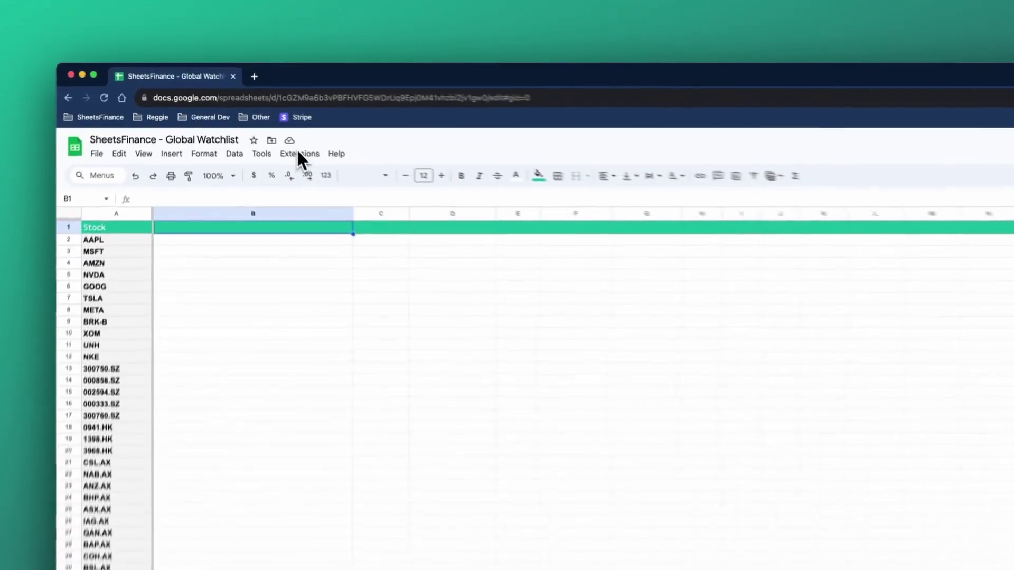
# Open the SheetsFinance function generator and set its stock range to A2:A51.
pyautogui.click(242, 113)
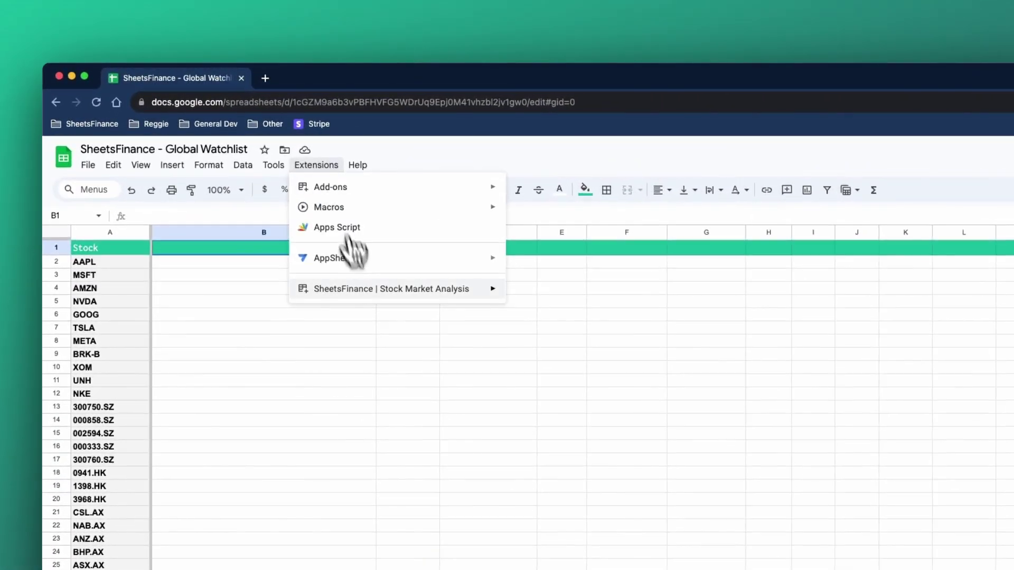
pyautogui.click(607, 296)
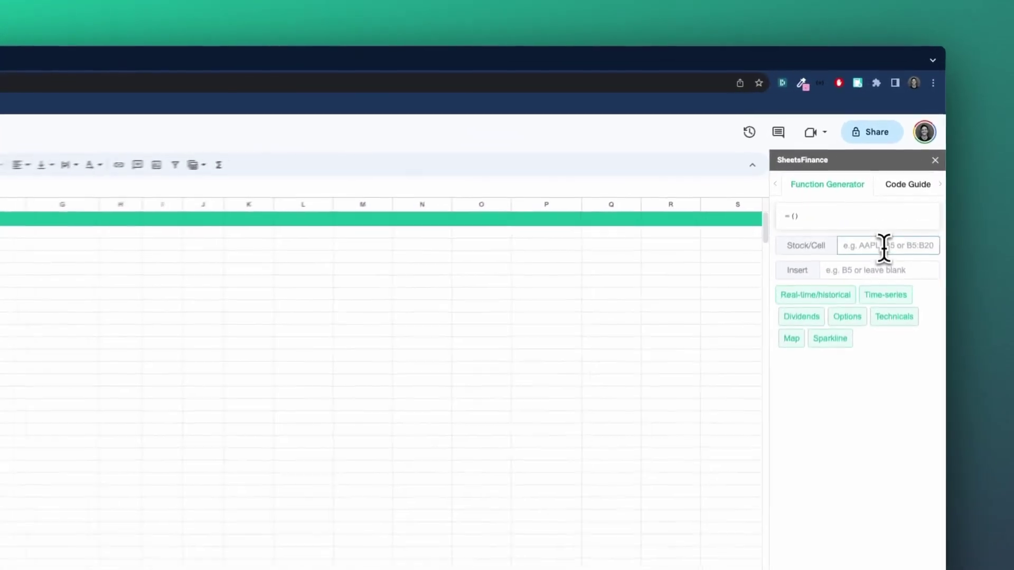
pyautogui.click(877, 170)
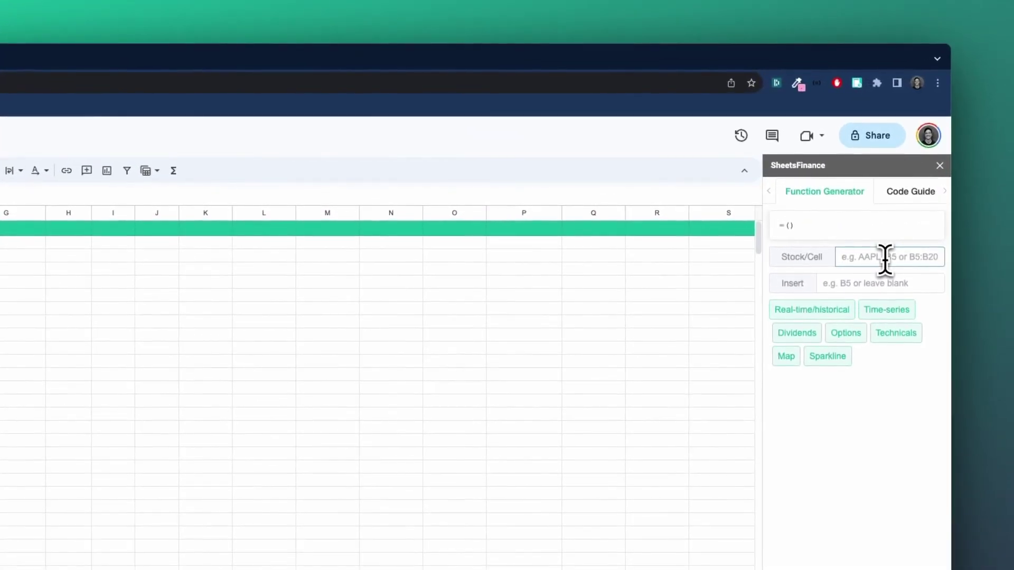
pyautogui.write('A')
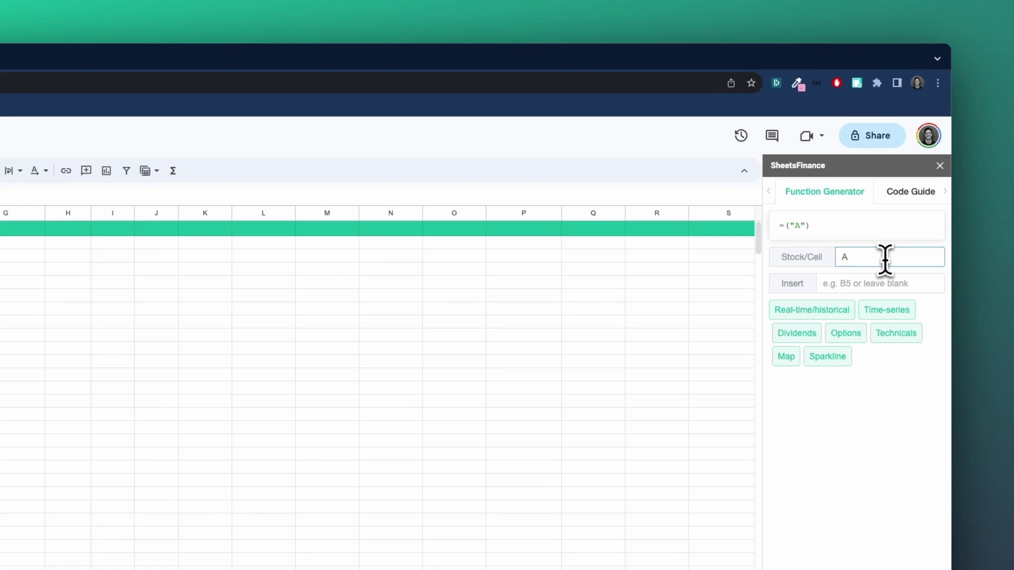
pyautogui.write('2:A51')
# Choose the Real-time/historical function with the Company Info data type.
pyautogui.click(811, 312)
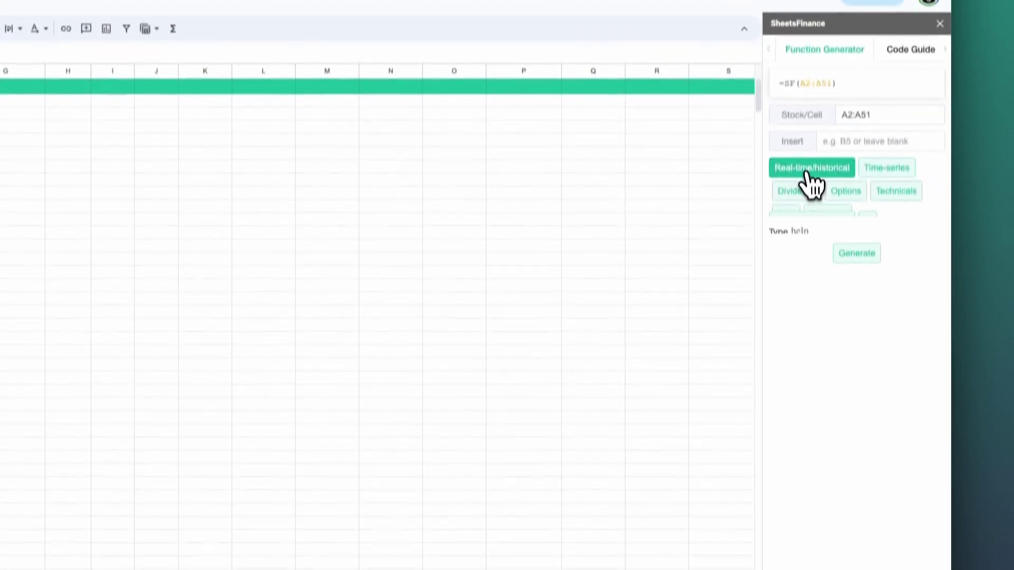
pyautogui.click(838, 234)
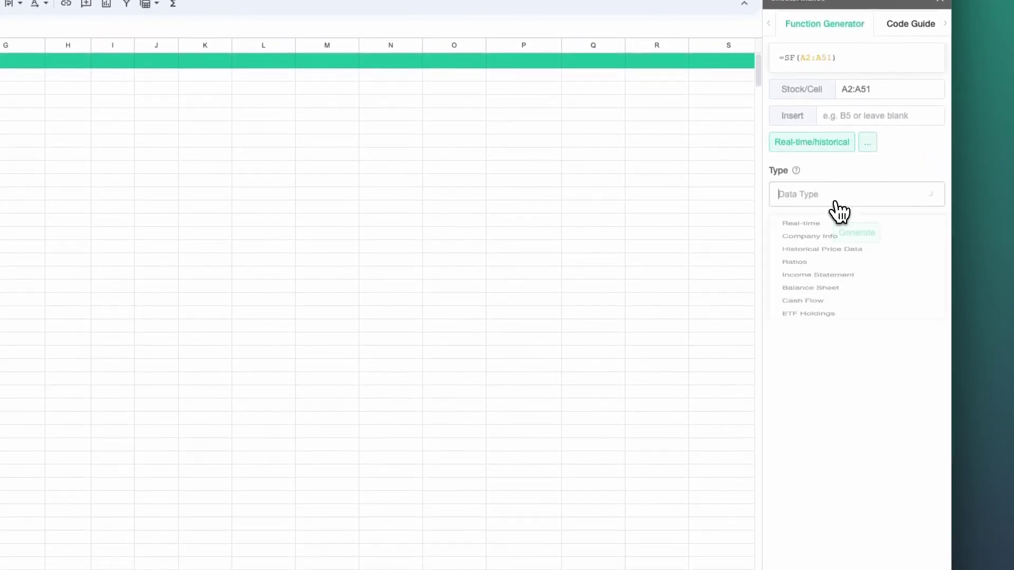
pyautogui.click(831, 252)
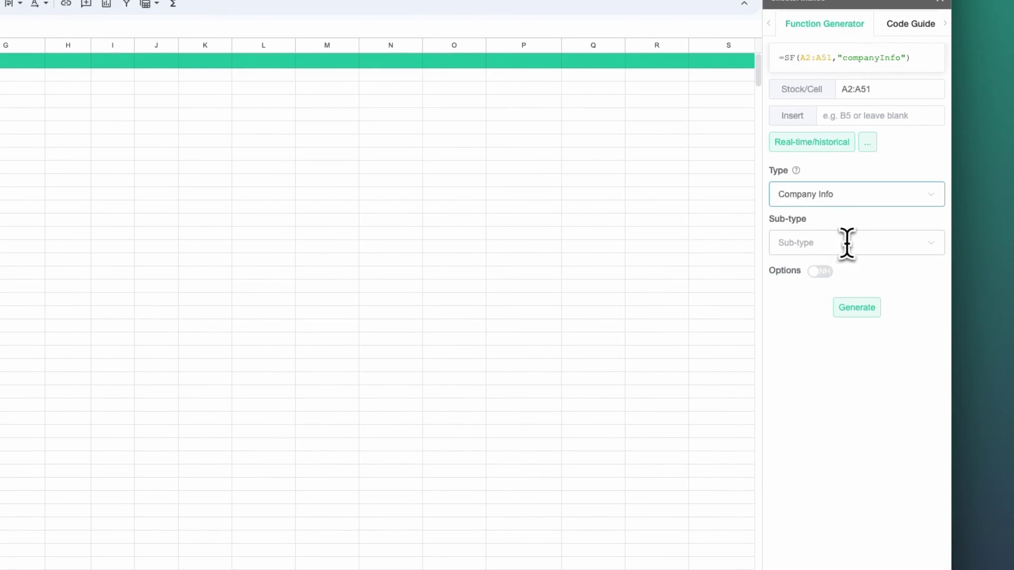
# Select the Name, Stock Exchange, Sector and Country sub-types and generate the company info formula in cell B1.
pyautogui.click(847, 242)
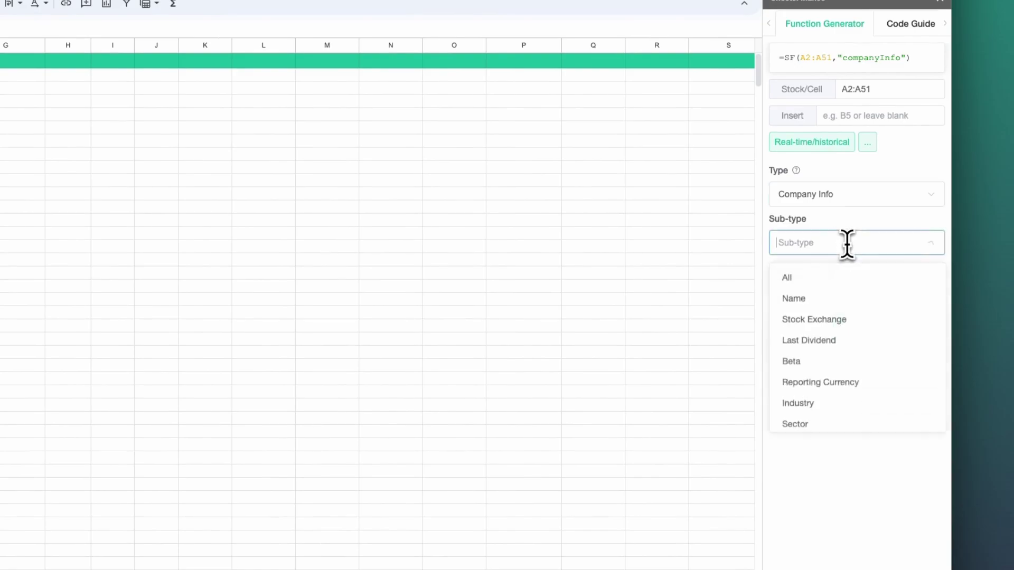
pyautogui.click(831, 308)
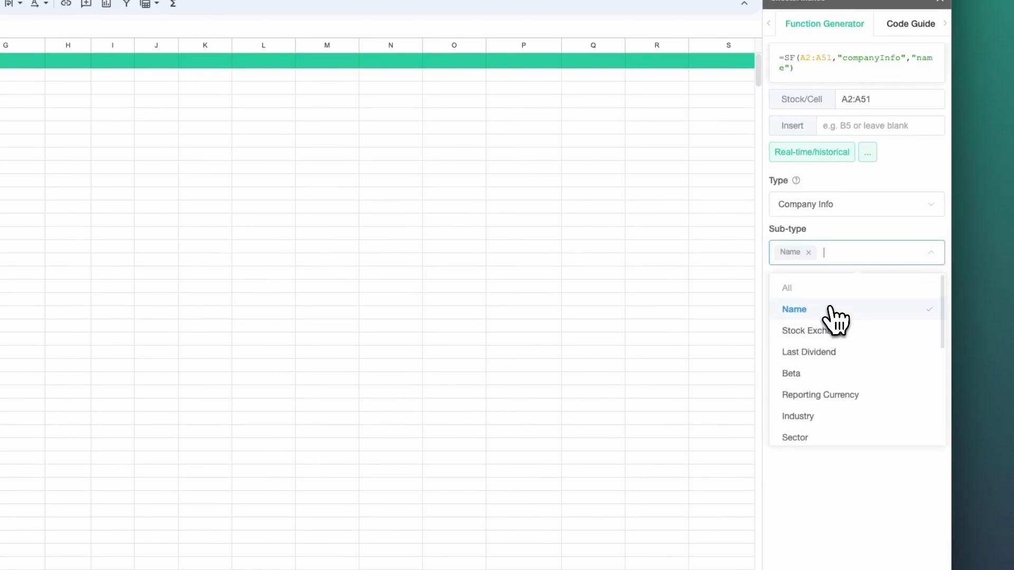
pyautogui.click(819, 338)
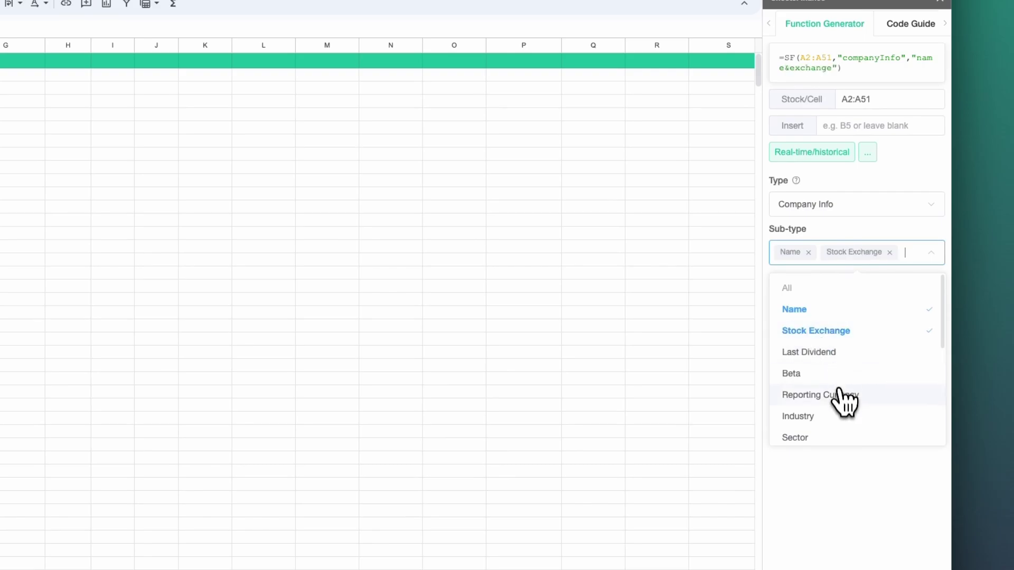
pyautogui.click(822, 321)
pyautogui.scroll(-2, 833, 330)
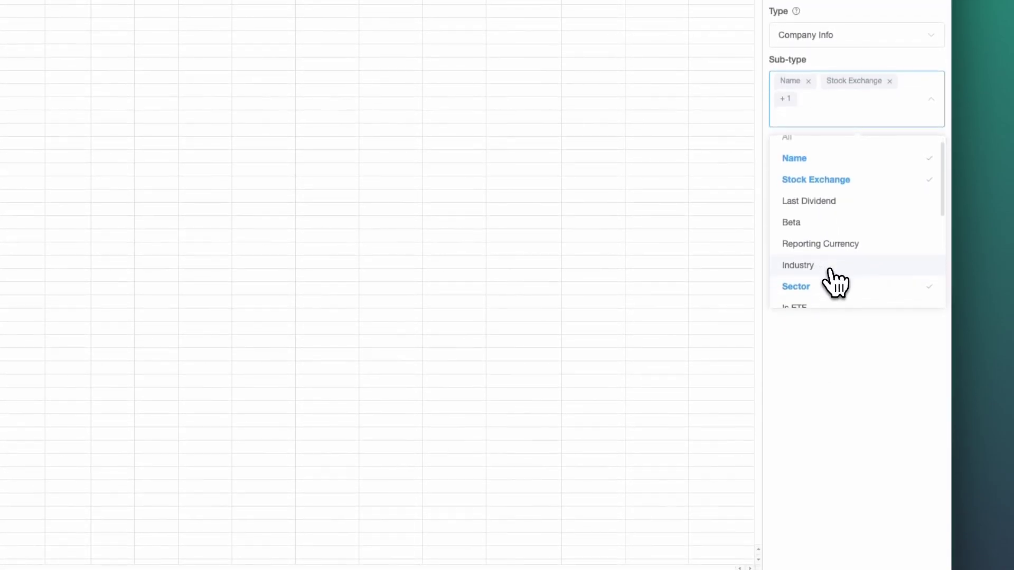
pyautogui.scroll(-1, 829, 269)
pyautogui.click(817, 280)
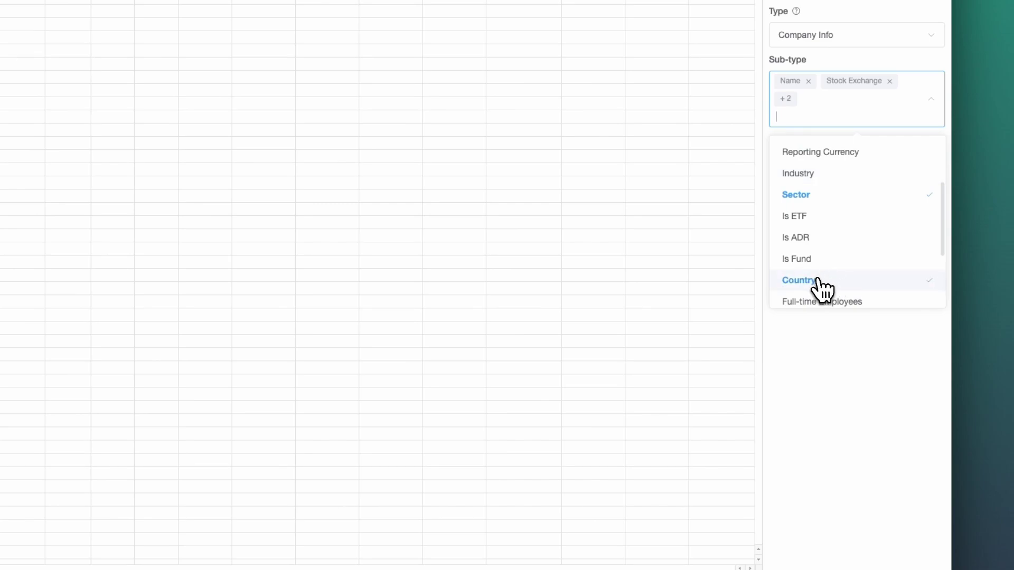
pyautogui.click(866, 406)
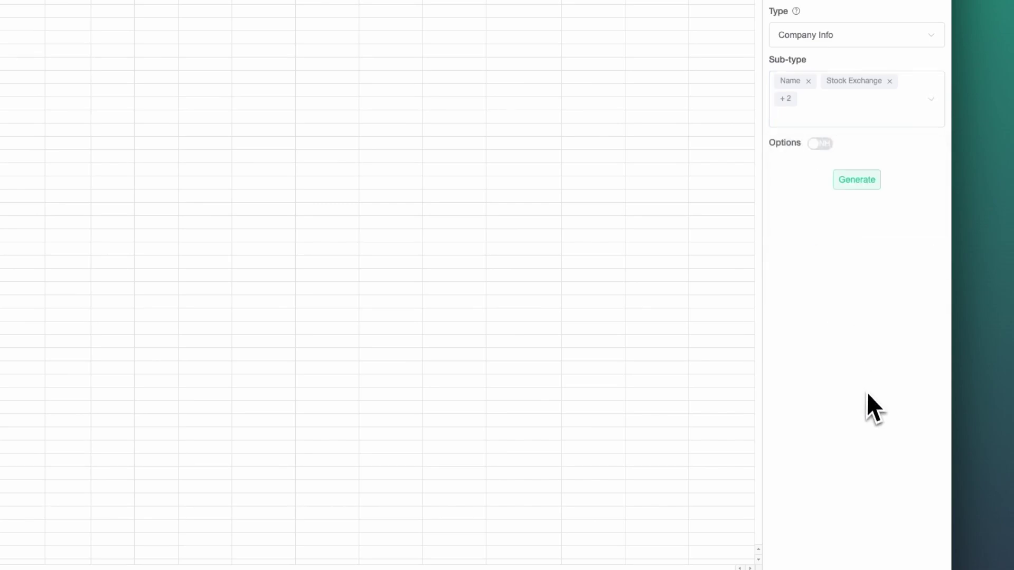
pyautogui.click(867, 181)
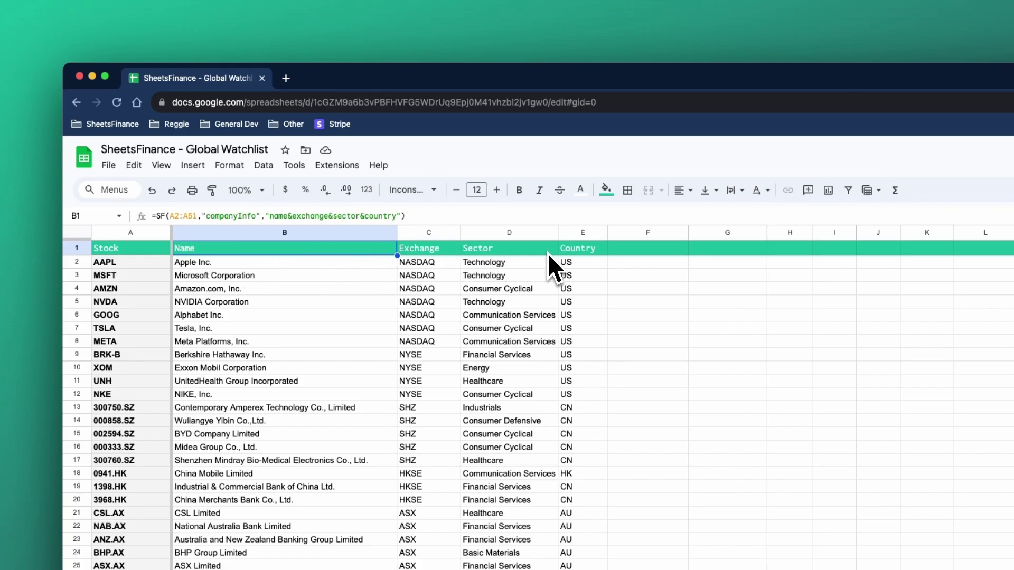
# Add the column headers "1y Performance" in F1 and "1m Volume" in G1.
pyautogui.click(657, 250)
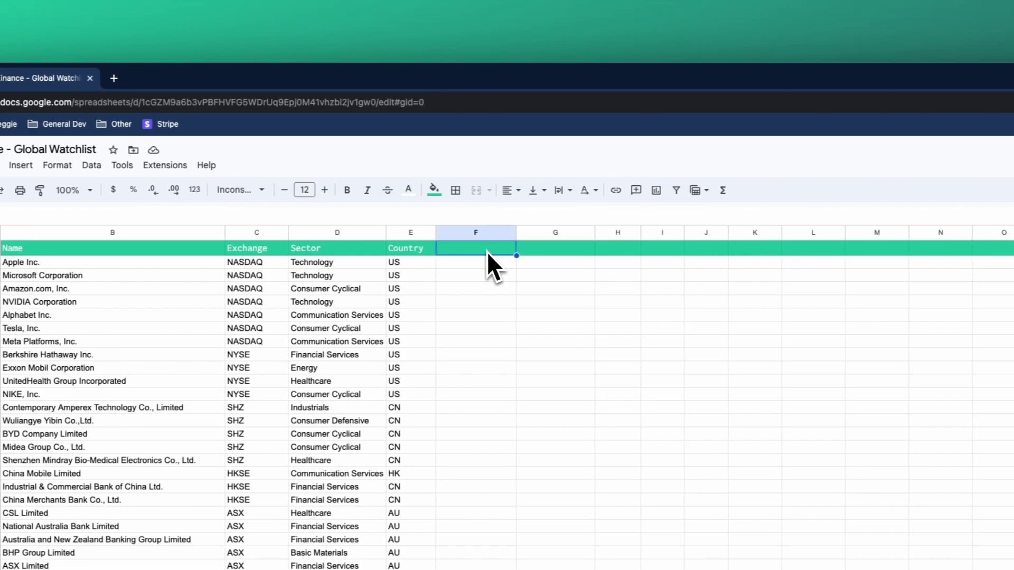
pyautogui.write('1y Per')
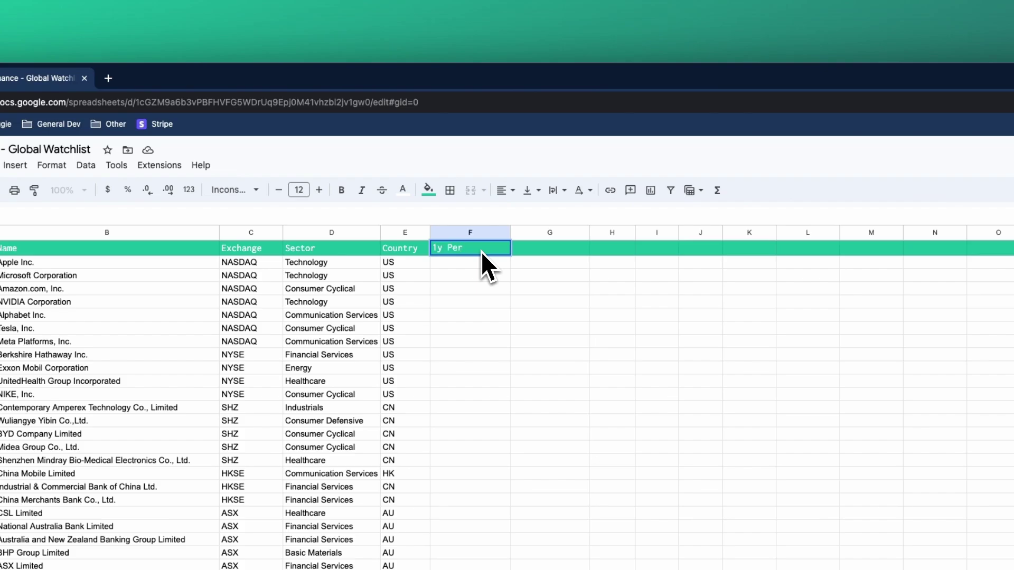
pyautogui.write('formance')
pyautogui.press('Tab')
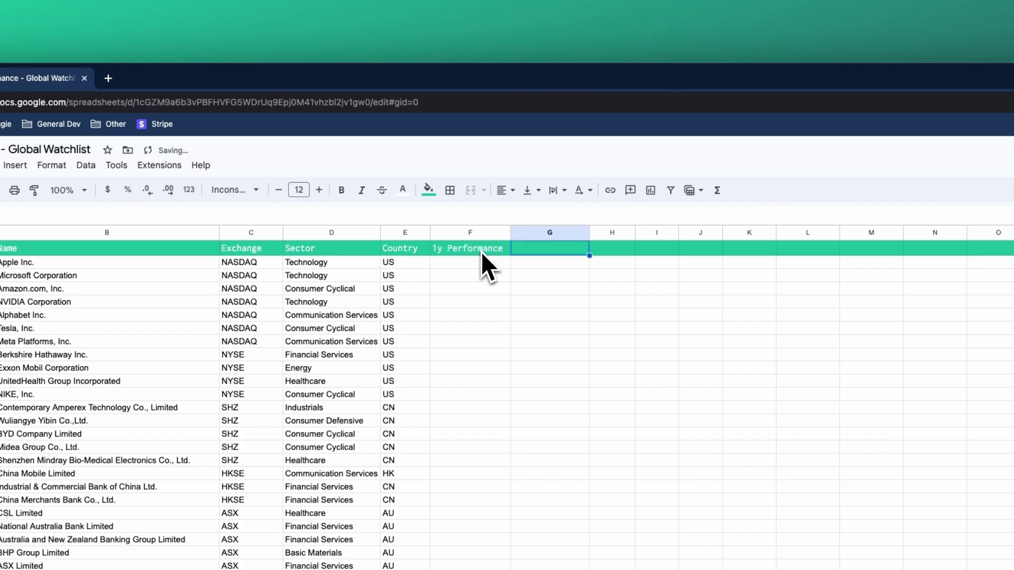
pyautogui.write('1m ')
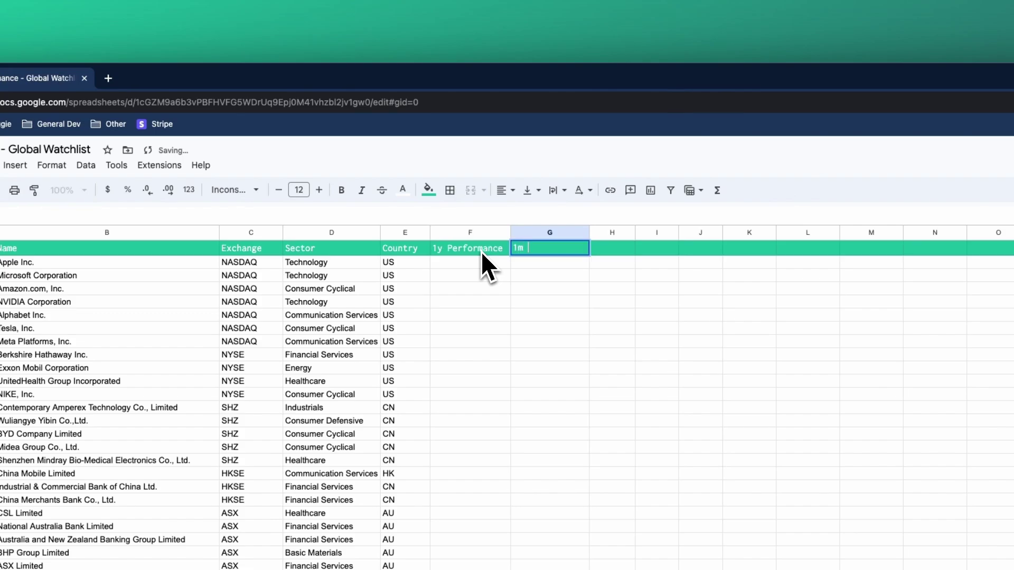
pyautogui.write('Volume')
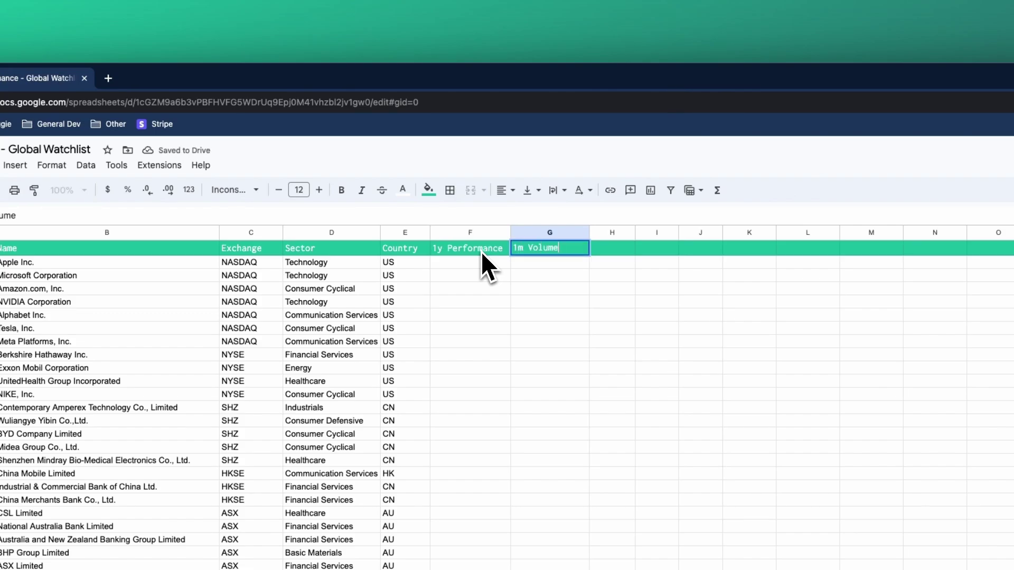
pyautogui.press('Return')
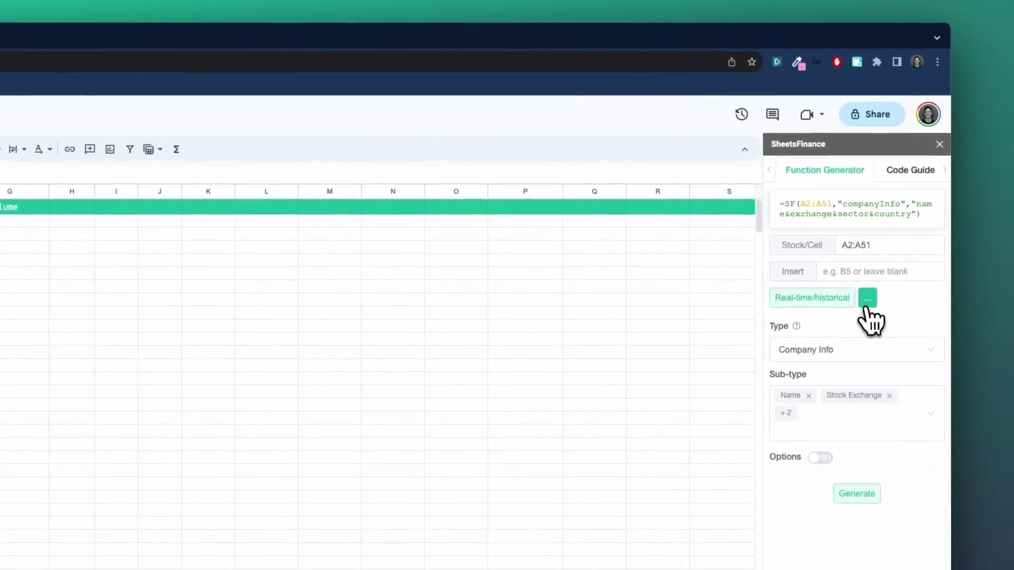
# Switch the function generator to the Sparkline function and set its stock cell to A2.
pyautogui.click(867, 305)
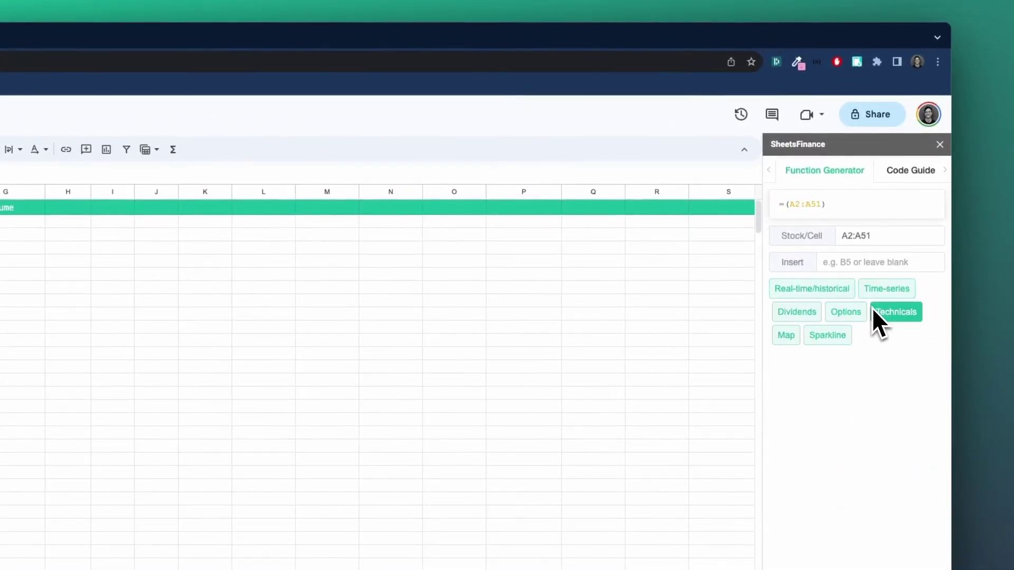
pyautogui.click(828, 332)
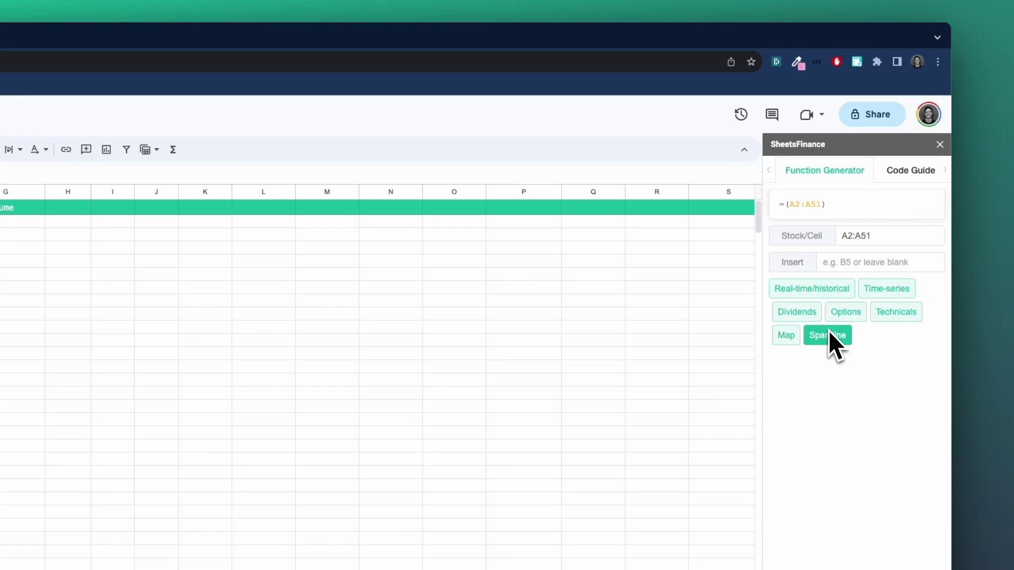
pyautogui.click(907, 295)
pyautogui.click(829, 334)
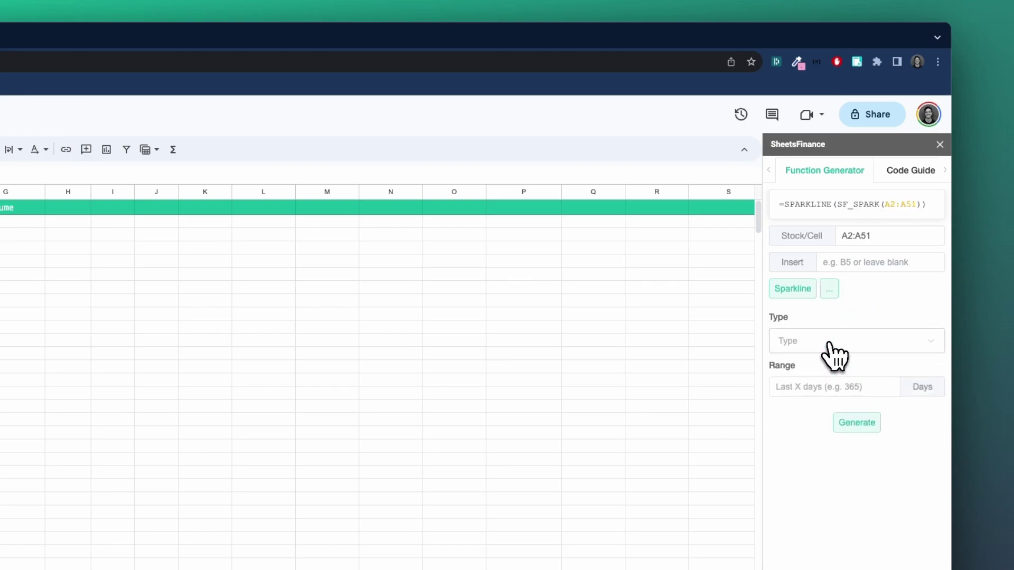
pyautogui.click(887, 235)
pyautogui.press('BackSpace')
pyautogui.press('BackSpace')
pyautogui.press('BackSpace')
pyautogui.press('BackSpace')
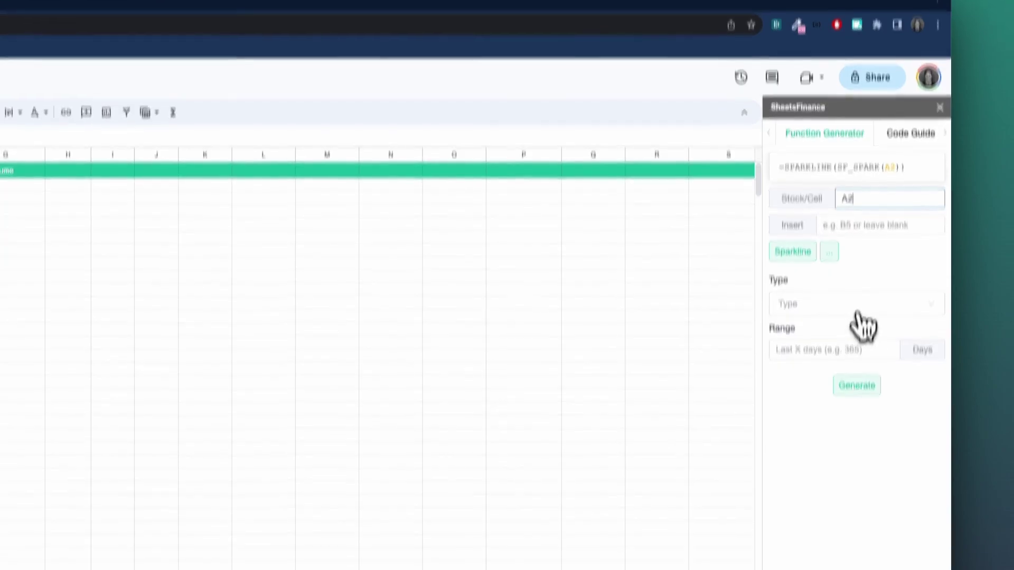
# Generate a Price sparkline covering the last 365 days in cell F2.
pyautogui.click(855, 305)
pyautogui.click(844, 265)
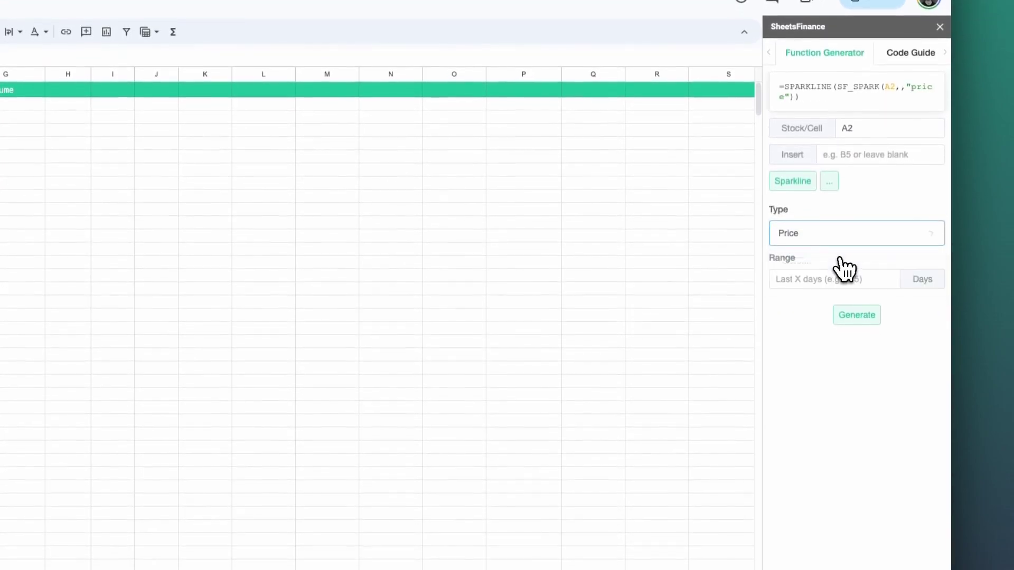
pyautogui.click(818, 283)
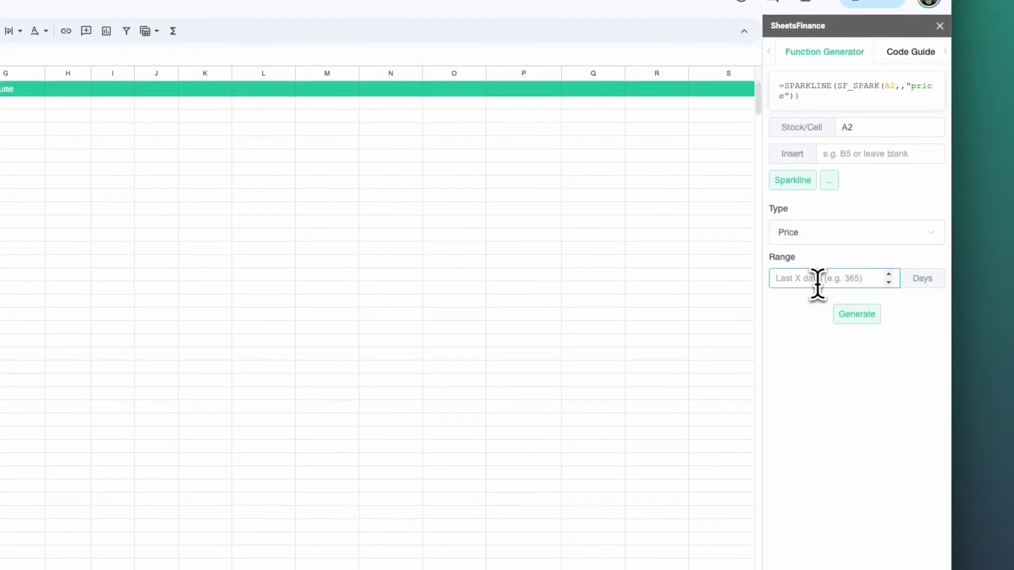
pyautogui.write('365')
pyautogui.click(861, 316)
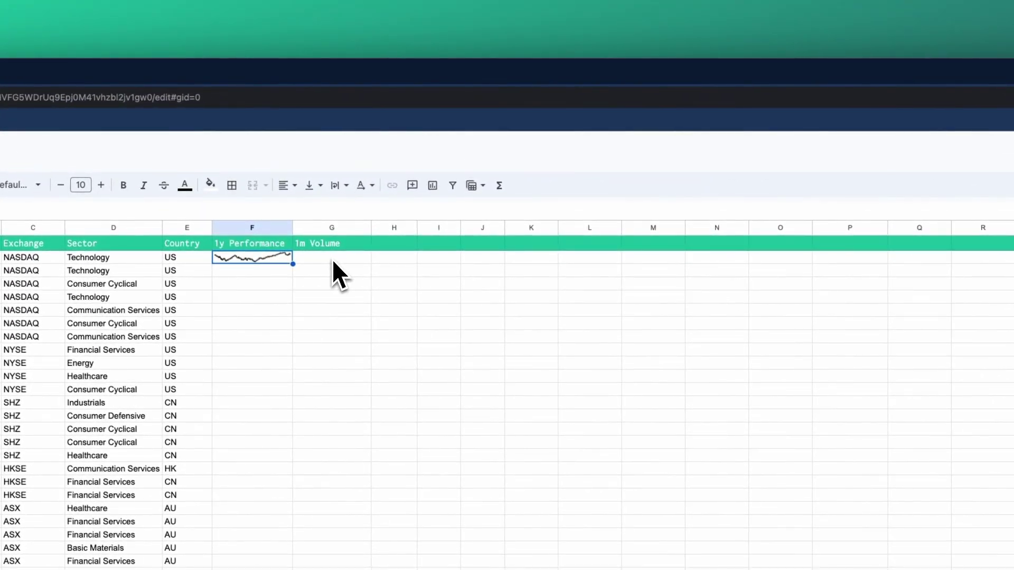
# Generate a Volume sparkline for the stock in A2 in cell G2.
pyautogui.click(342, 261)
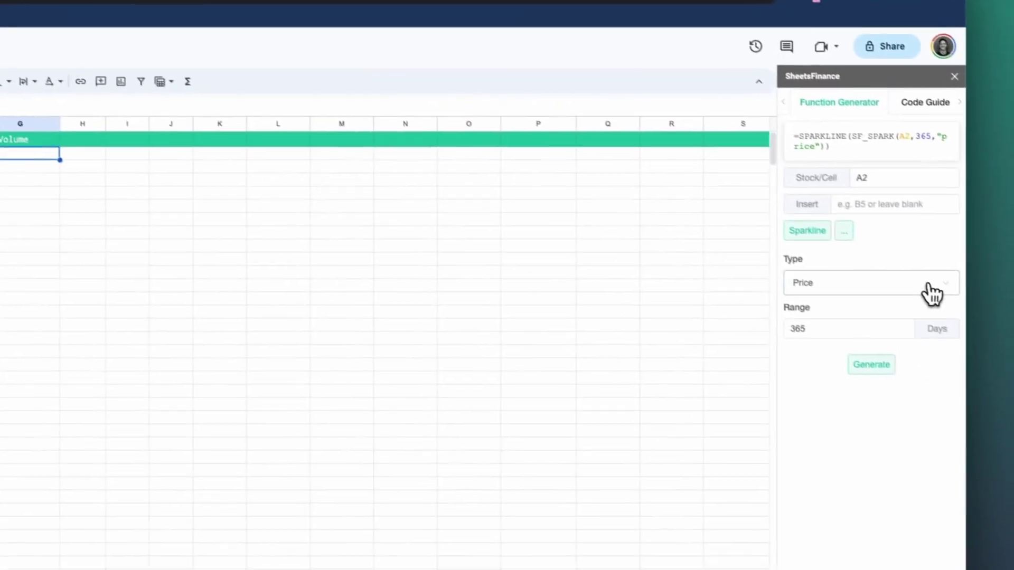
pyautogui.click(929, 288)
pyautogui.click(818, 329)
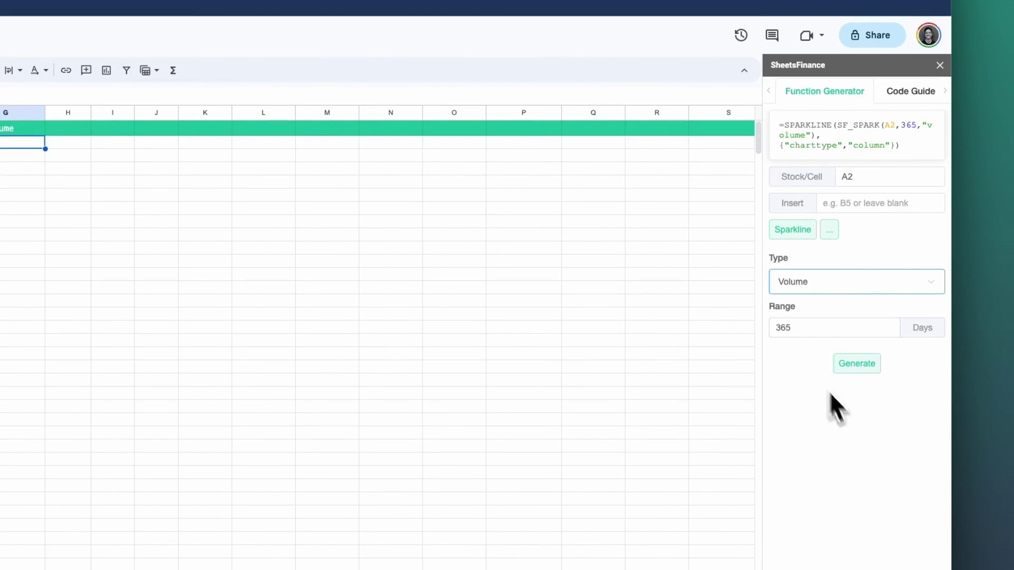
pyautogui.click(863, 372)
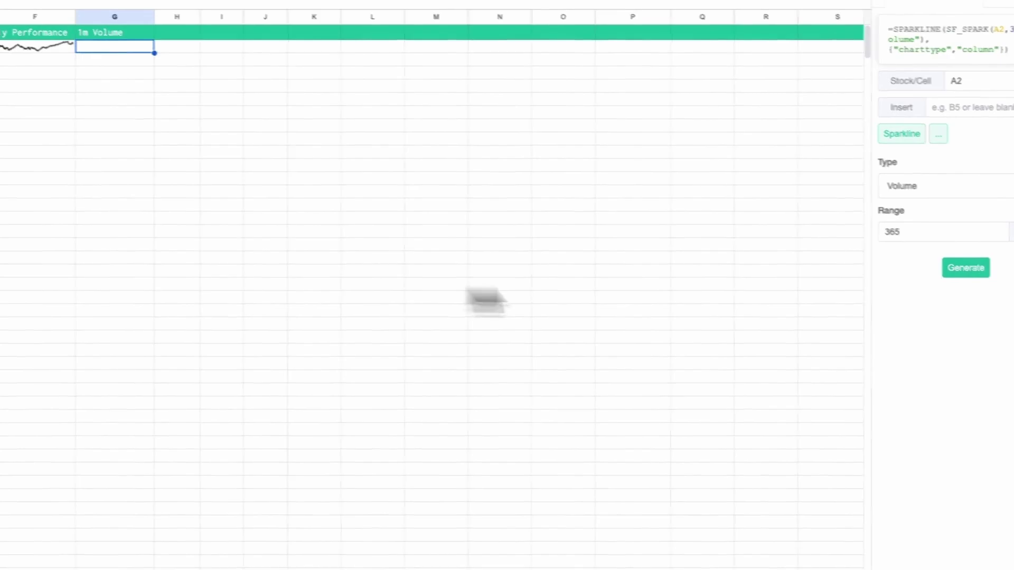
pyautogui.click(966, 267)
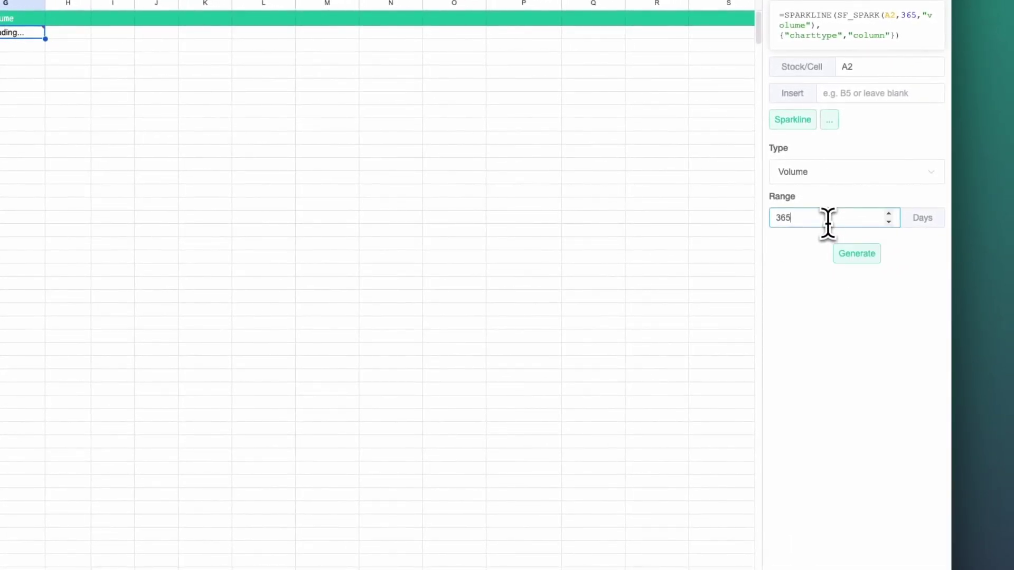
# Set the volume sparkline's range to 30 days and regenerate it in cell G2.
pyautogui.press('BackSpace')
pyautogui.write('0')
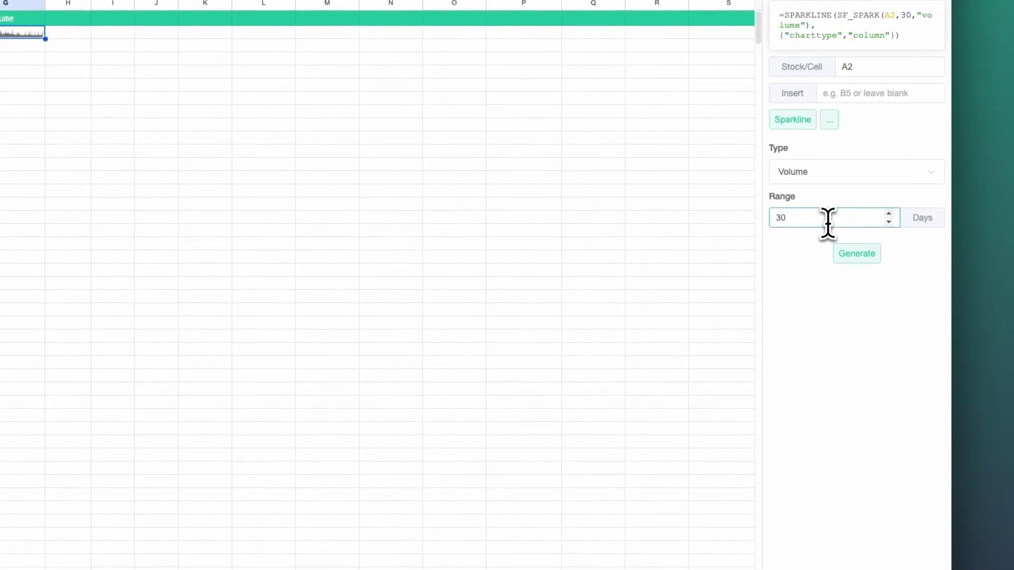
pyautogui.click(858, 256)
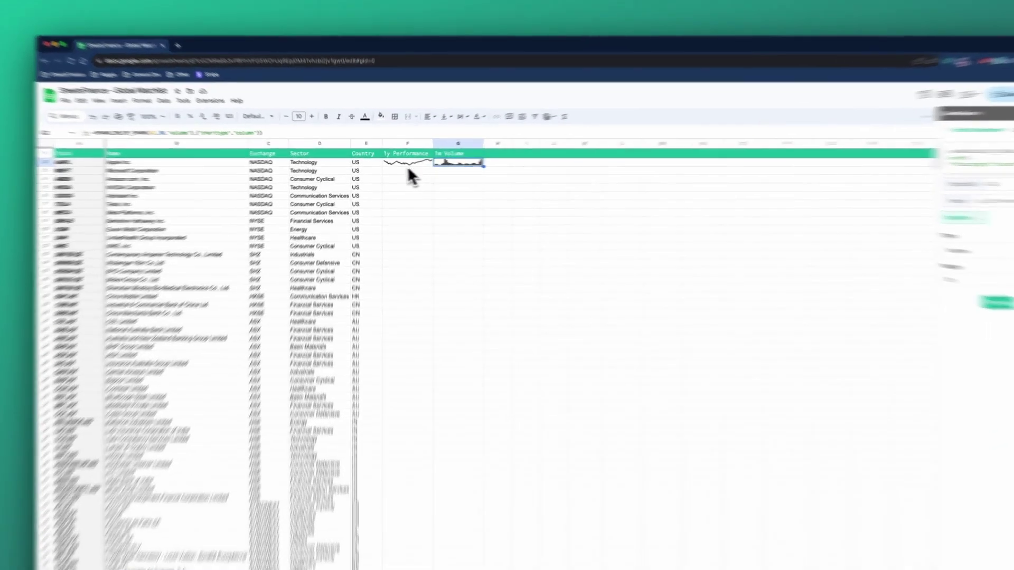
# Fill the price and volume sparkline formulas from F2:G2 down to row 51 for all listed stocks.
pyautogui.moveTo(403, 163); pyautogui.dragTo(430, 163)
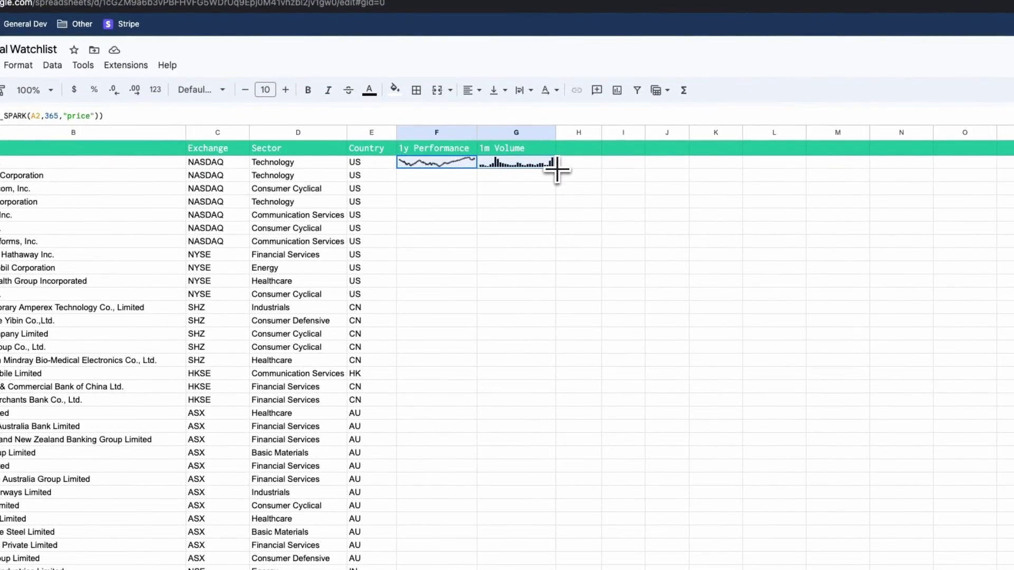
pyautogui.moveTo(556, 169); pyautogui.dragTo(536, 569)
pyautogui.moveTo(503, 396); pyautogui.dragTo(507, 479)
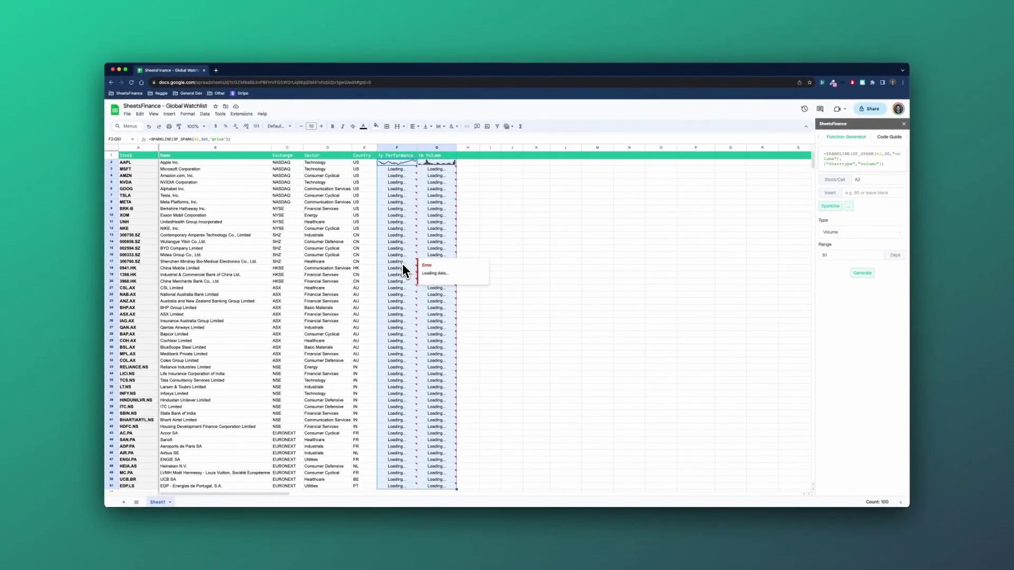
# Set up a Real-time/historical function for stocks A2:A51 with the Price Change data type, targeting cell H1.
pyautogui.click(471, 157)
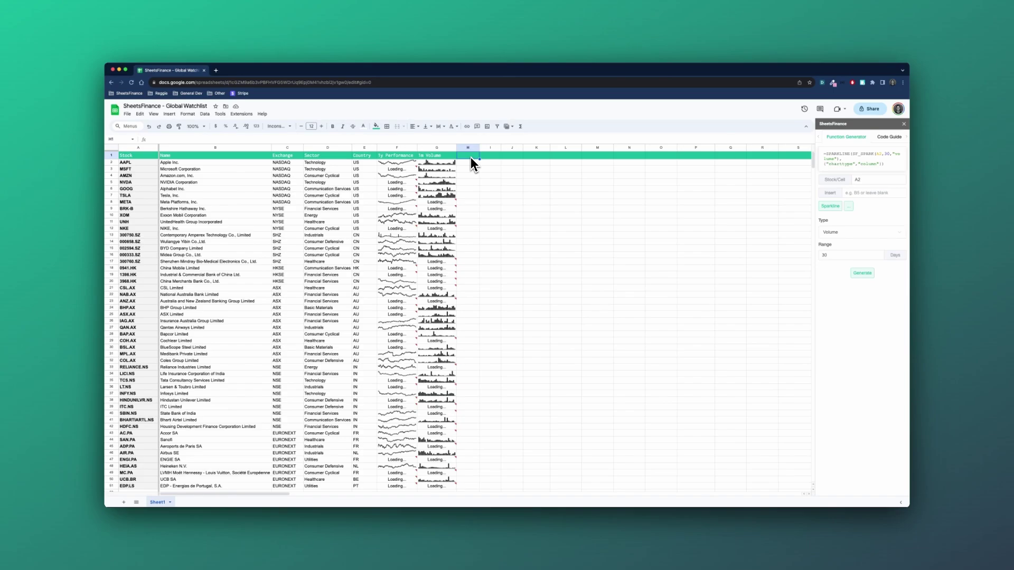
pyautogui.click(850, 208)
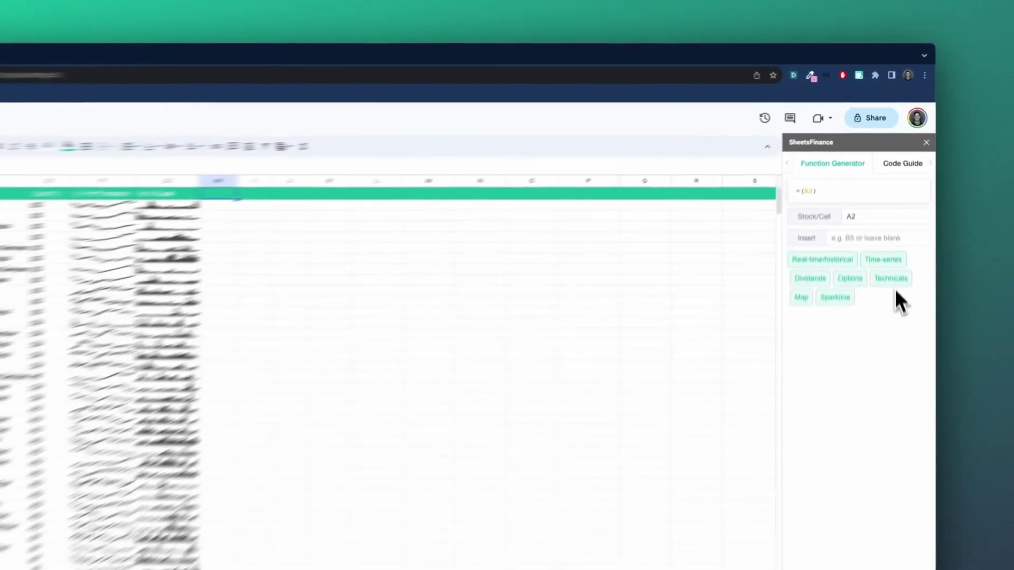
pyautogui.click(824, 260)
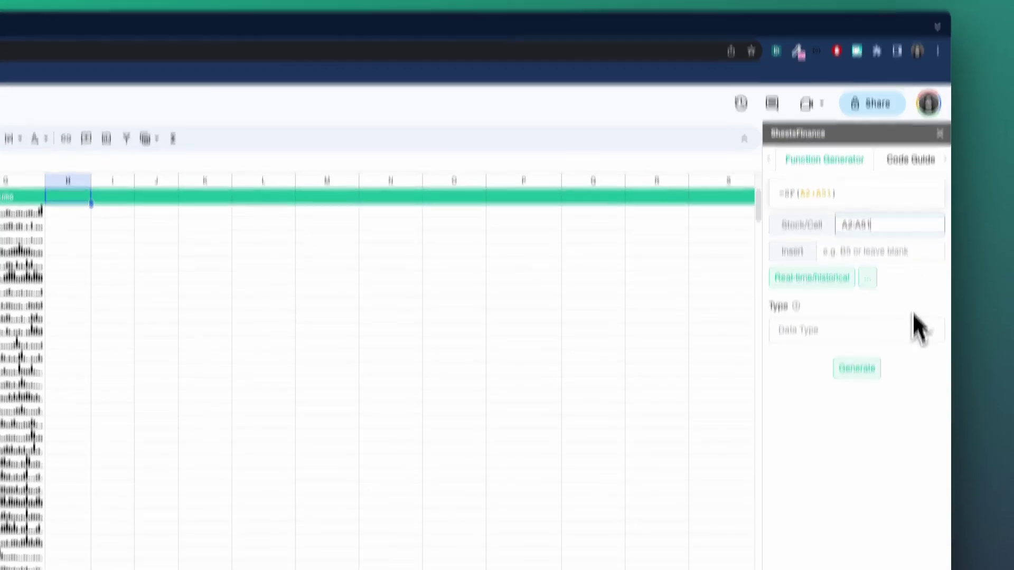
pyautogui.click(915, 350)
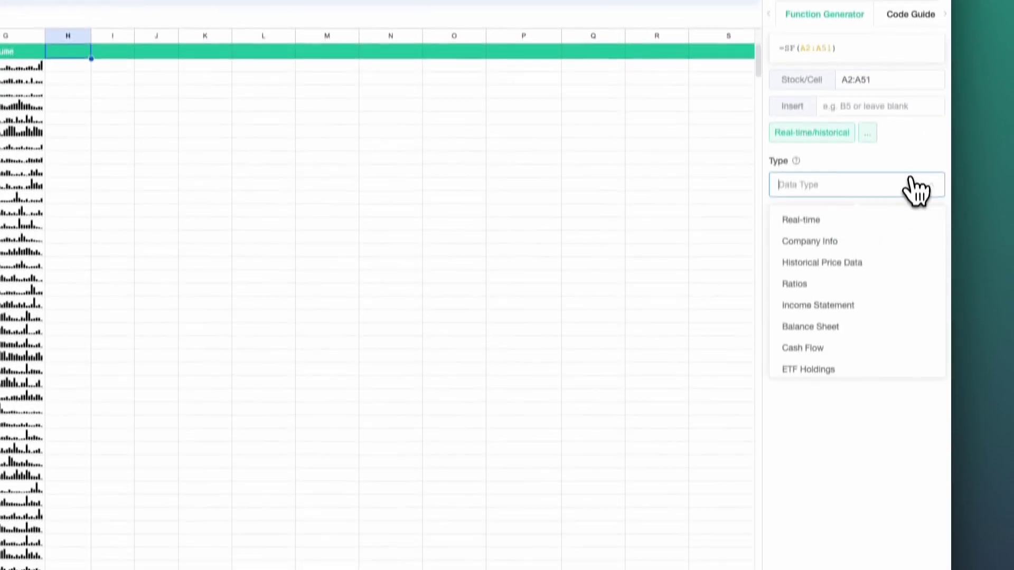
pyautogui.scroll(-5, 842, 296)
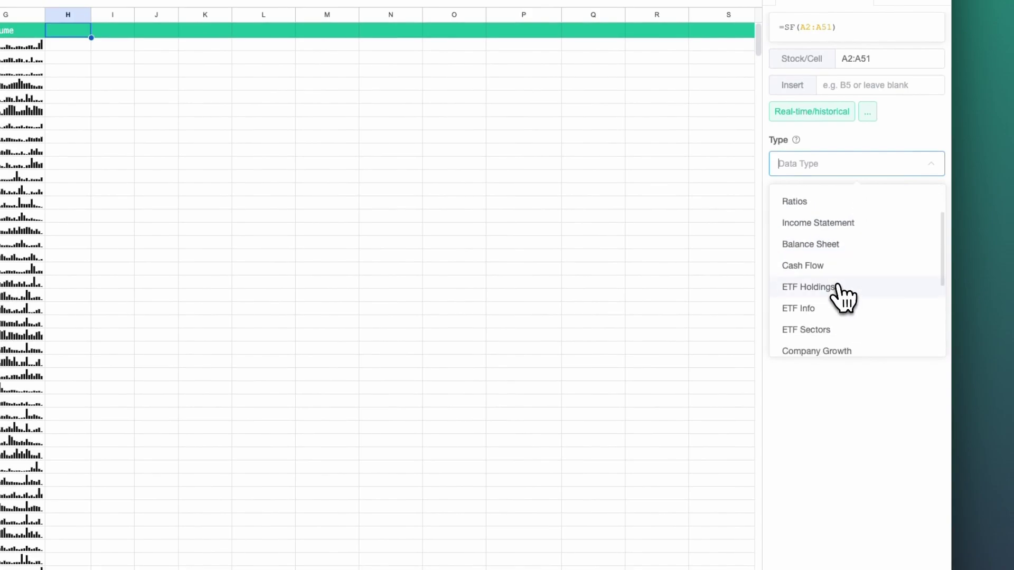
pyautogui.click(836, 288)
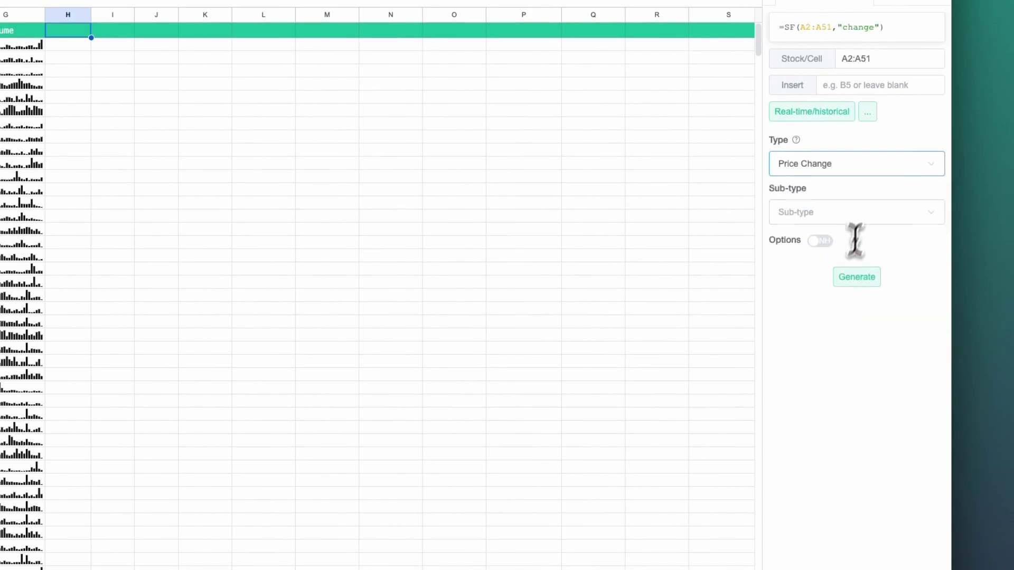
# Choose the 1M, 3M and 1Y price change sub-types and generate the function in H1.
pyautogui.click(862, 211)
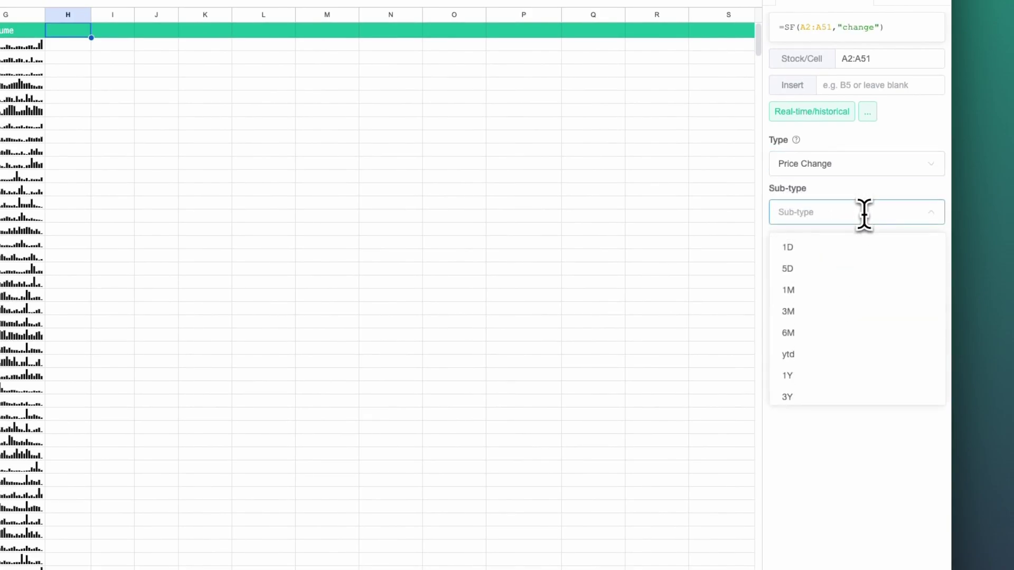
pyautogui.click(823, 292)
pyautogui.click(810, 312)
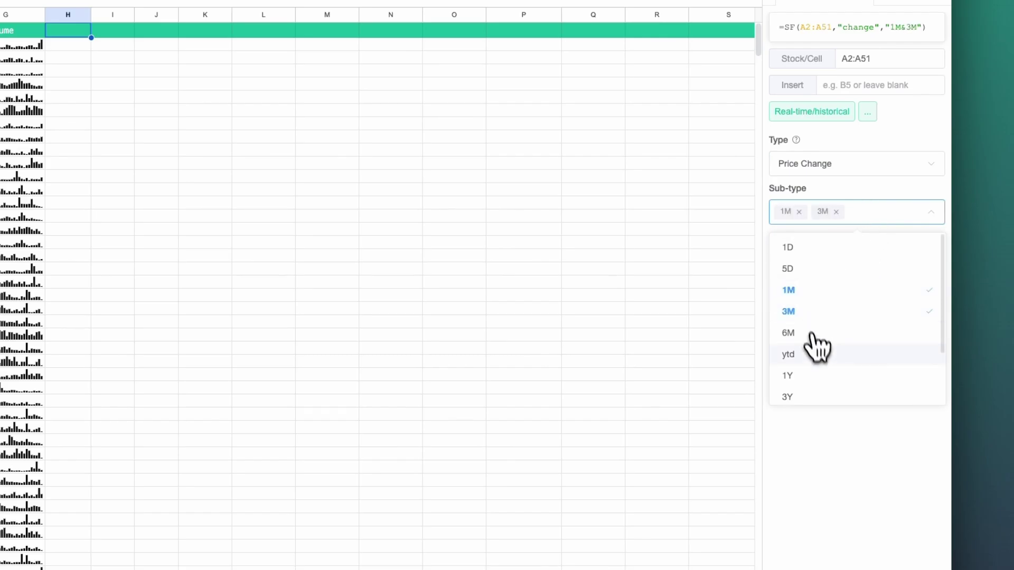
pyautogui.click(813, 378)
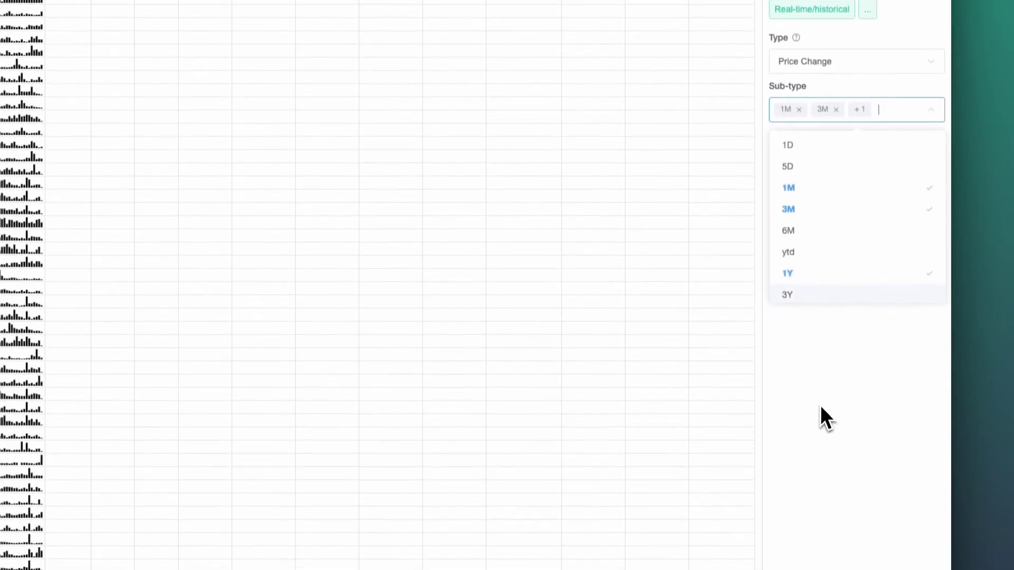
pyautogui.click(820, 406)
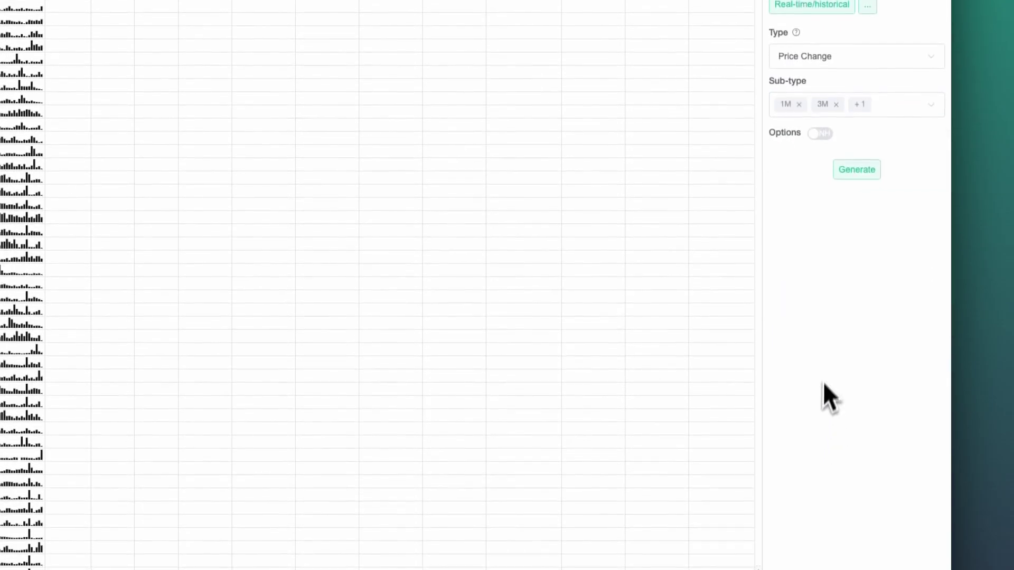
pyautogui.click(860, 175)
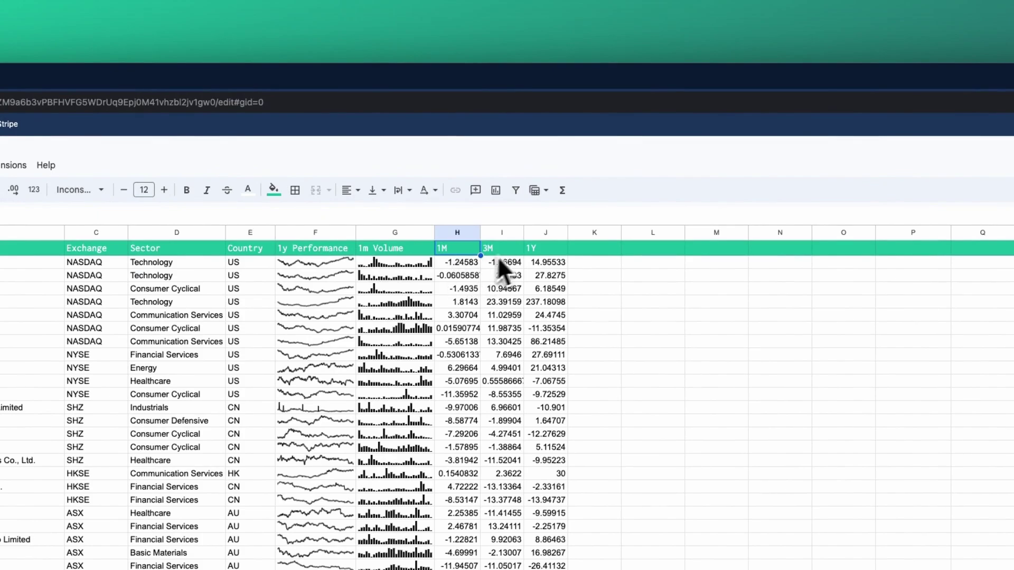
# Format the price change values in H2:J51 to show two decimal places.
pyautogui.click(464, 264)
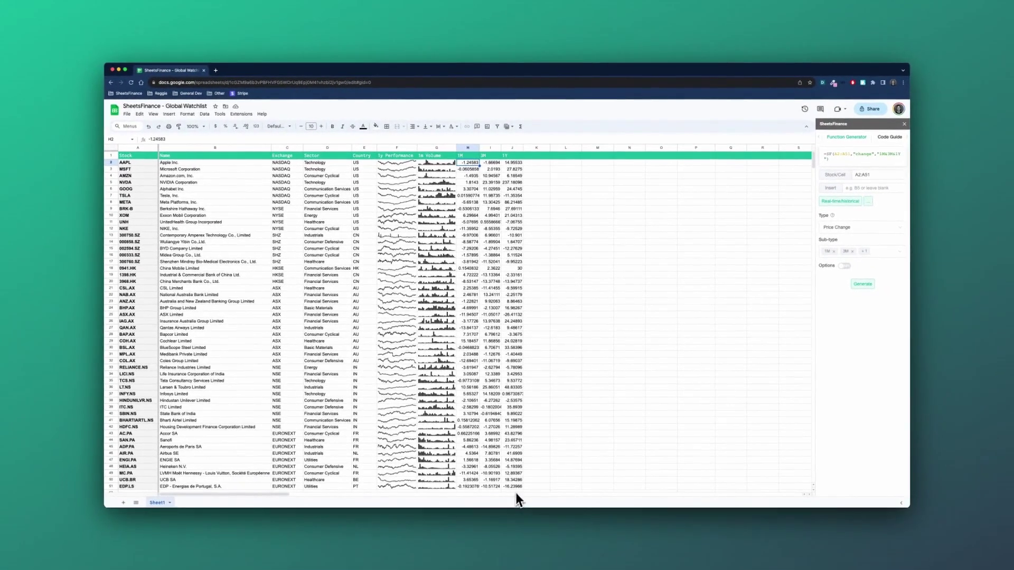
pyautogui.keyDown('shift'); pyautogui.click(516, 526); pyautogui.keyUp('shift')
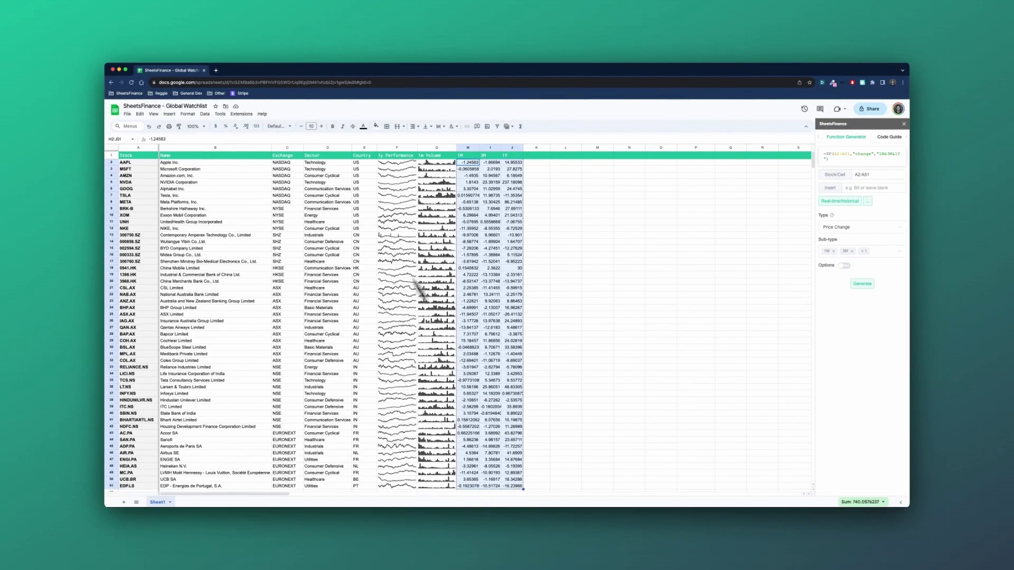
pyautogui.click(236, 128)
pyautogui.click(236, 127)
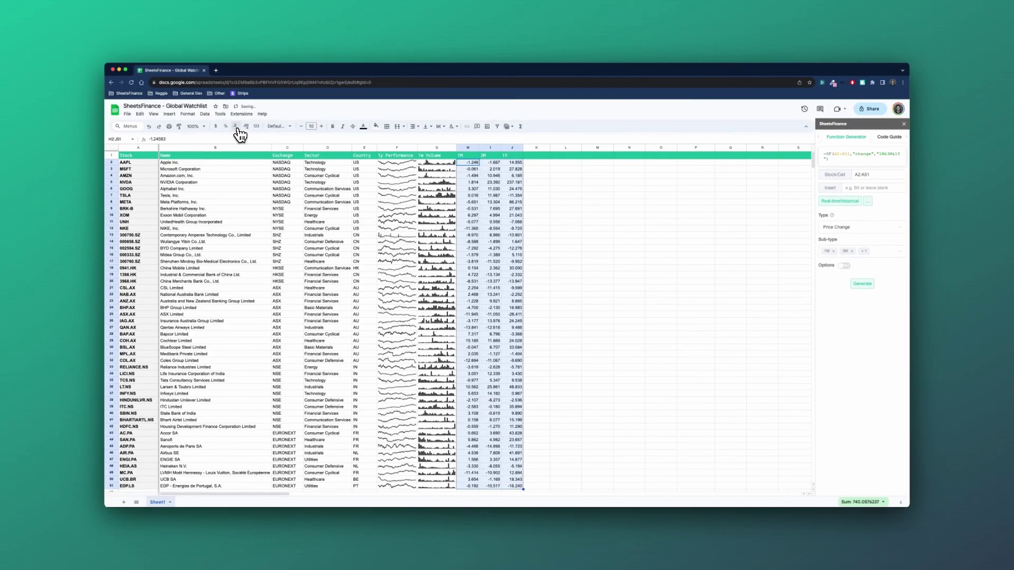
pyautogui.click(237, 127)
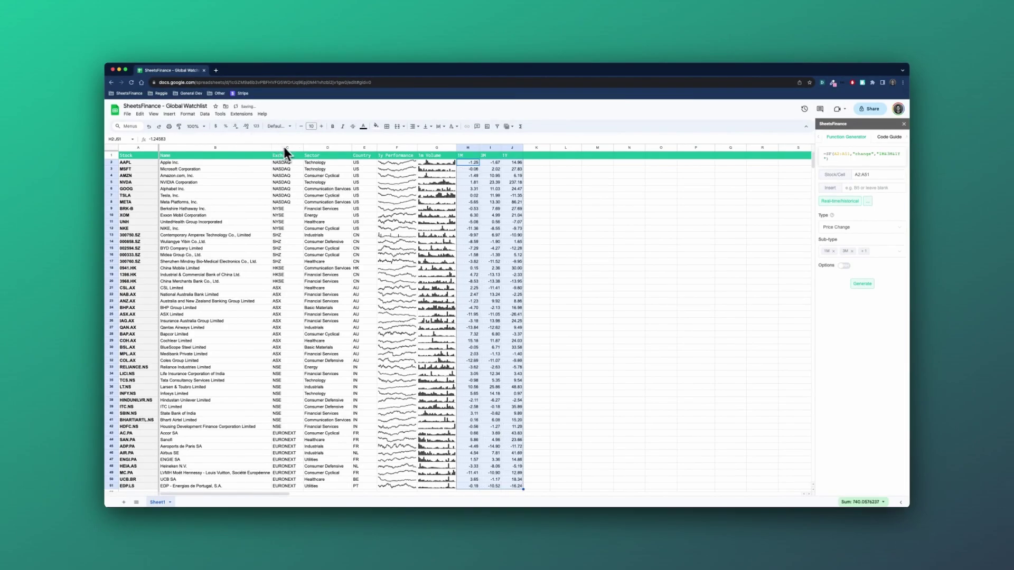
pyautogui.click(467, 203)
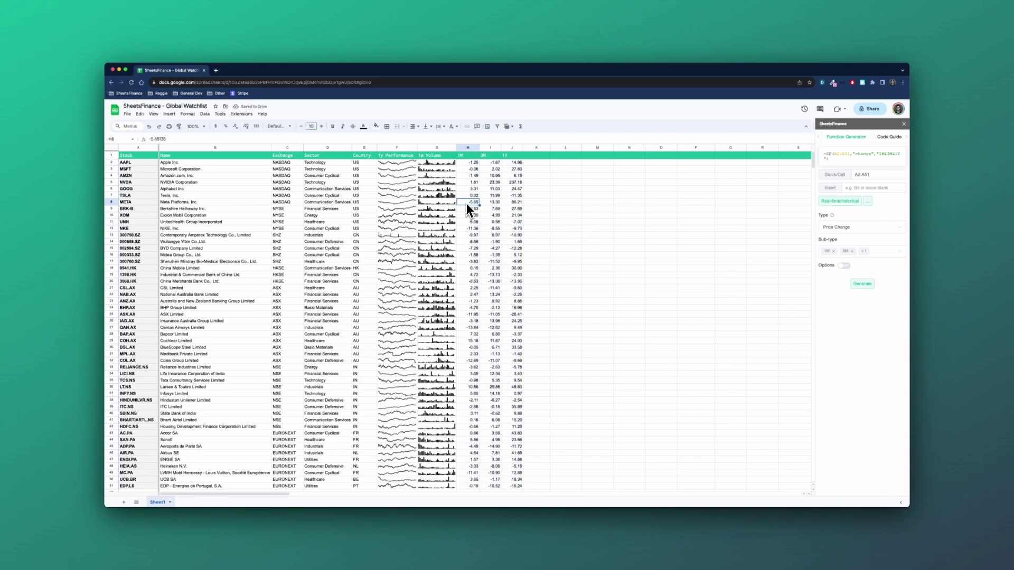
pyautogui.click(468, 155)
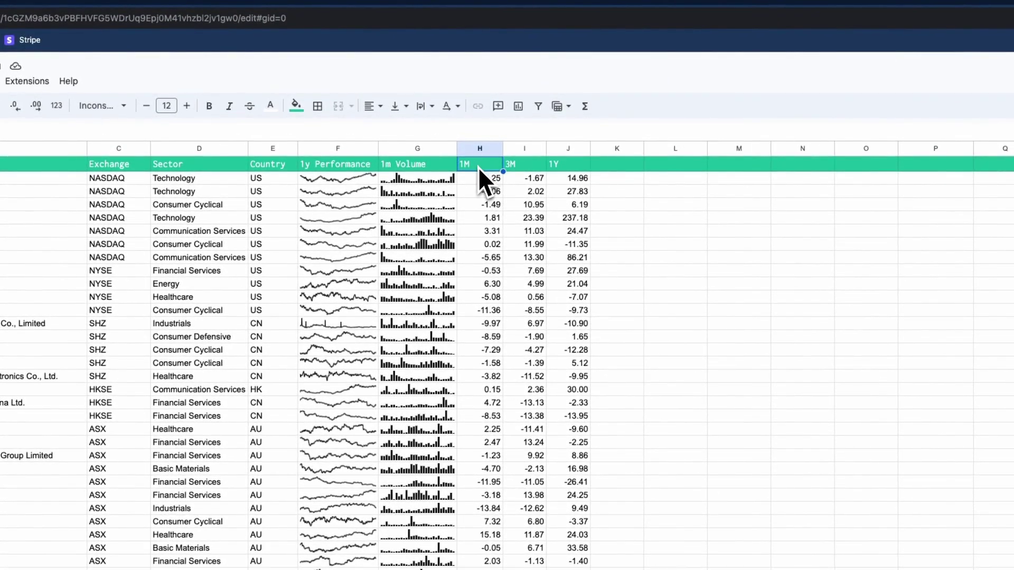
pyautogui.click(520, 325)
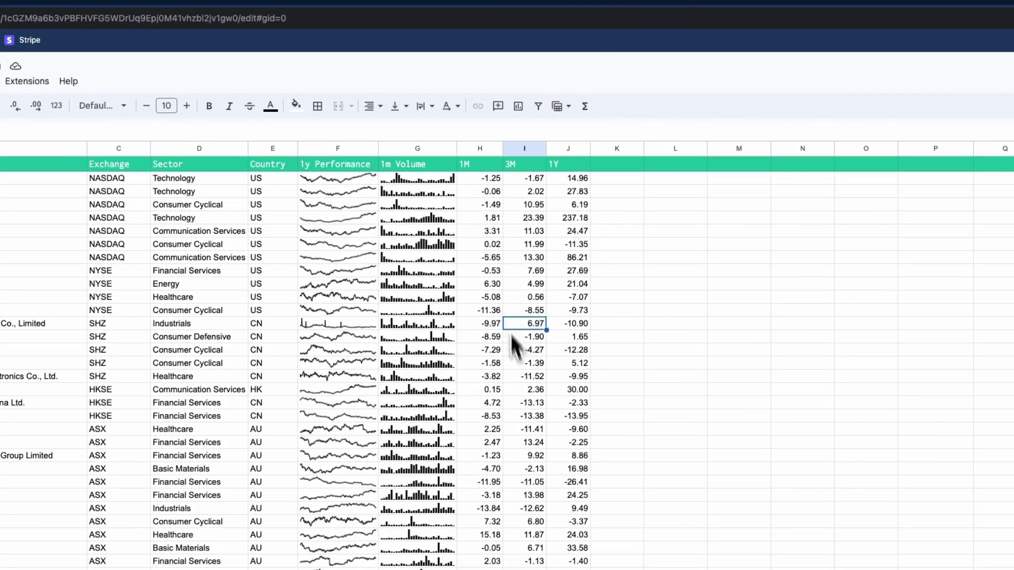
pyautogui.click(522, 508)
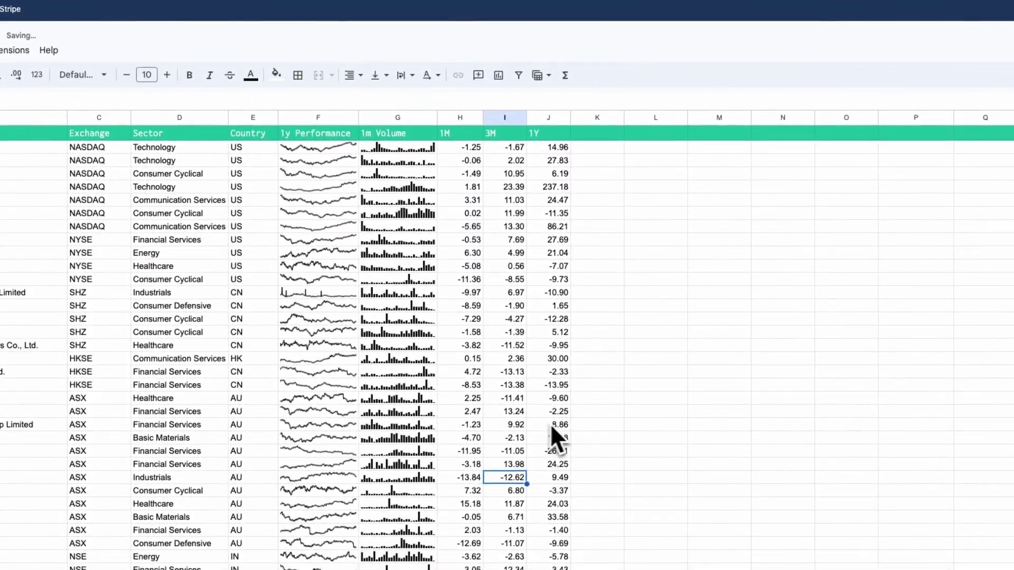
pyautogui.click(554, 422)
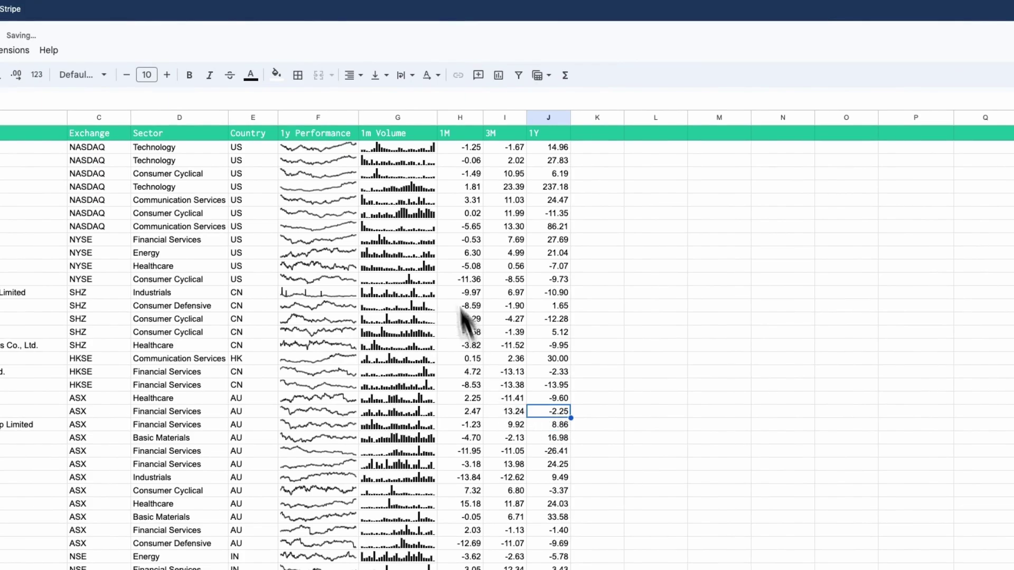
pyautogui.click(503, 294)
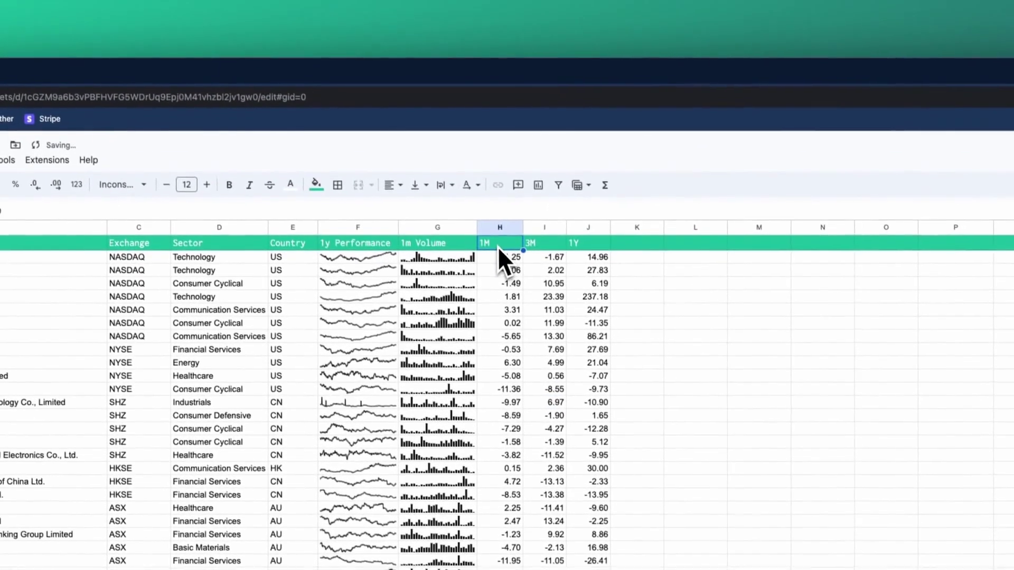
pyautogui.click(457, 131)
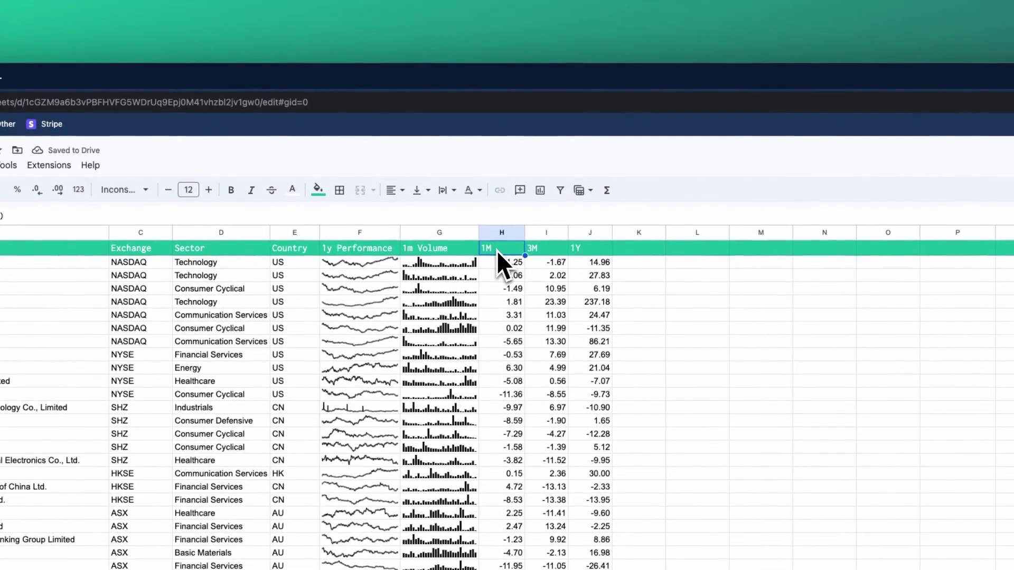
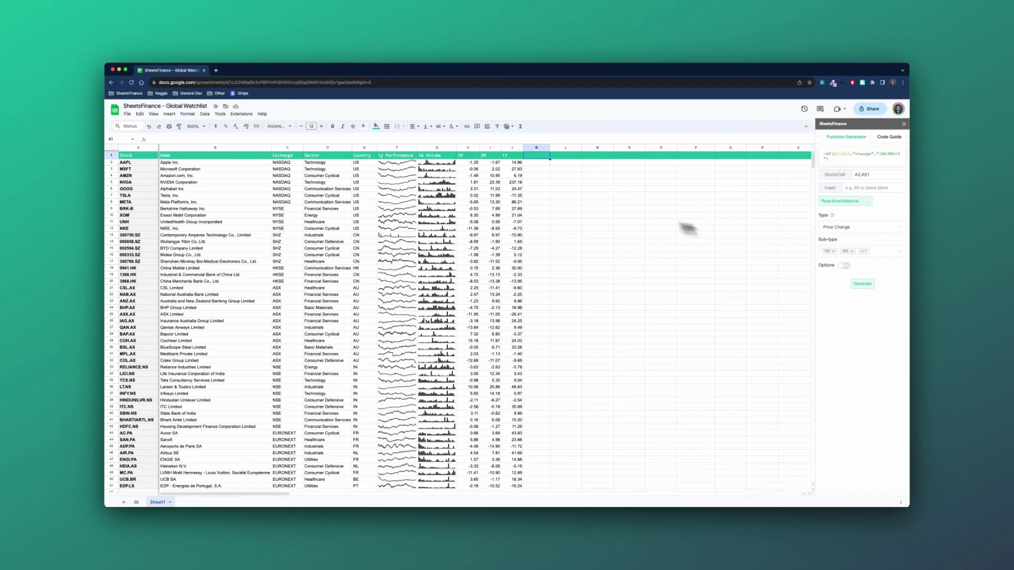
# Restart the function generator with a Real-time/historical function of the Real-time data type for A2:A51, targeting cell K1.
pyautogui.click(867, 201)
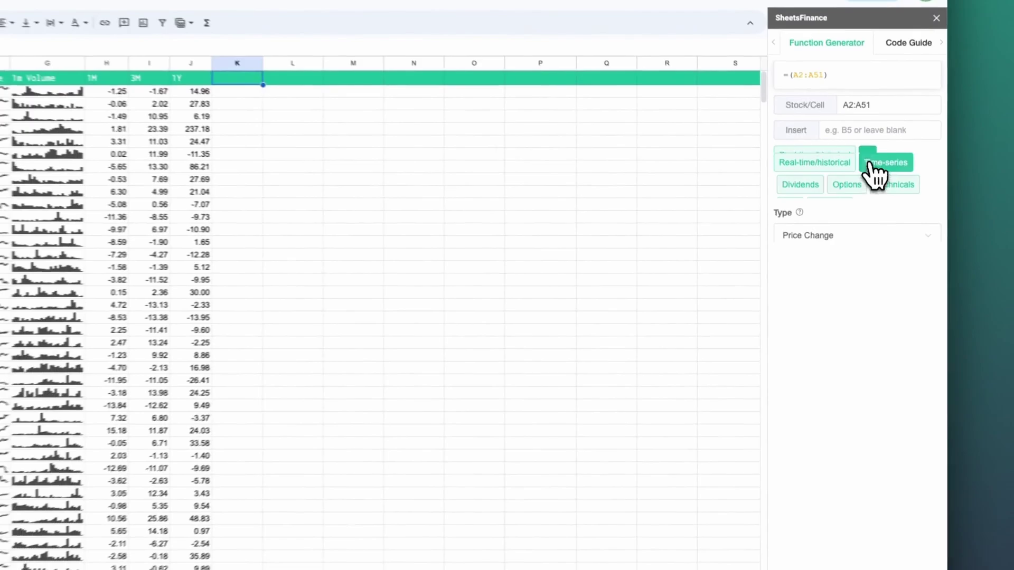
pyautogui.click(810, 160)
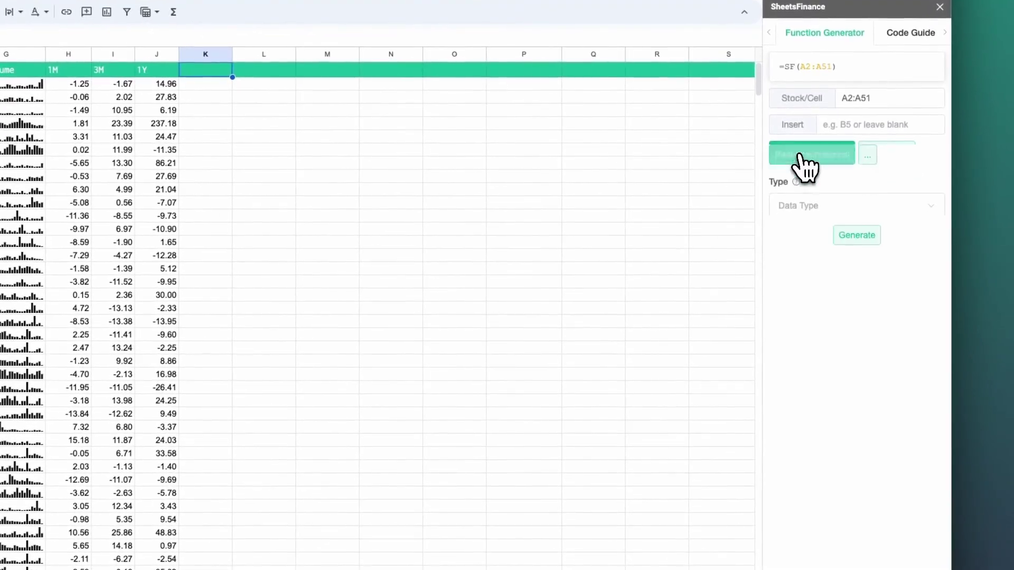
pyautogui.click(809, 211)
pyautogui.click(819, 238)
# Choose the Current Price, Change (%), Open, Day High, Day Low and Previous Close sub-types for the real-time function.
pyautogui.click(816, 251)
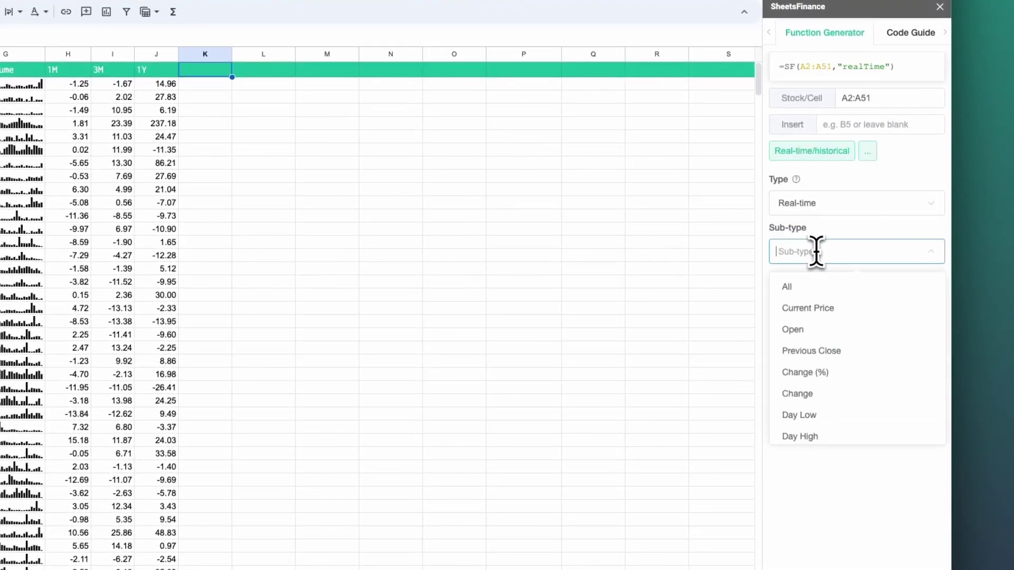
pyautogui.click(828, 312)
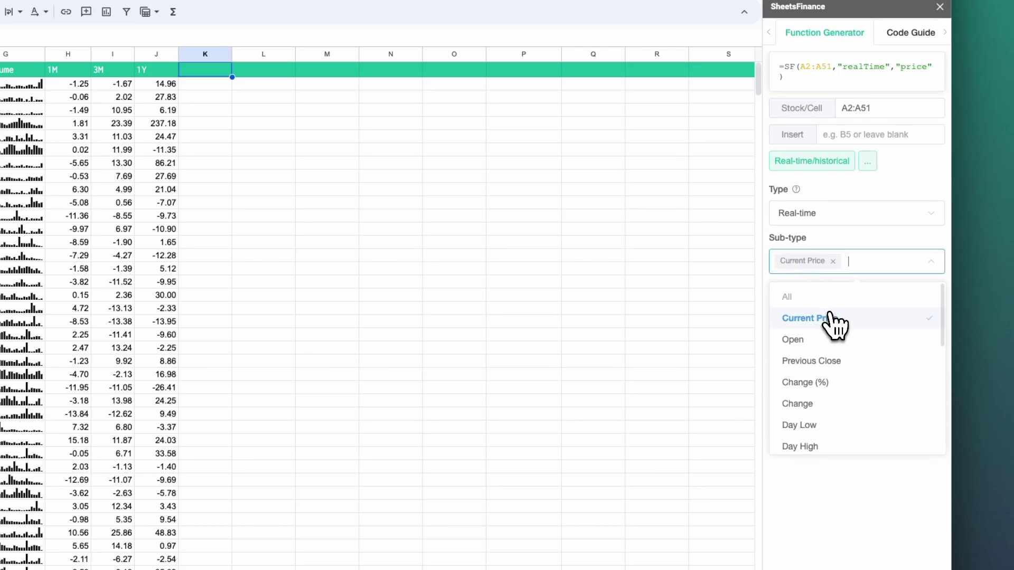
pyautogui.click(817, 389)
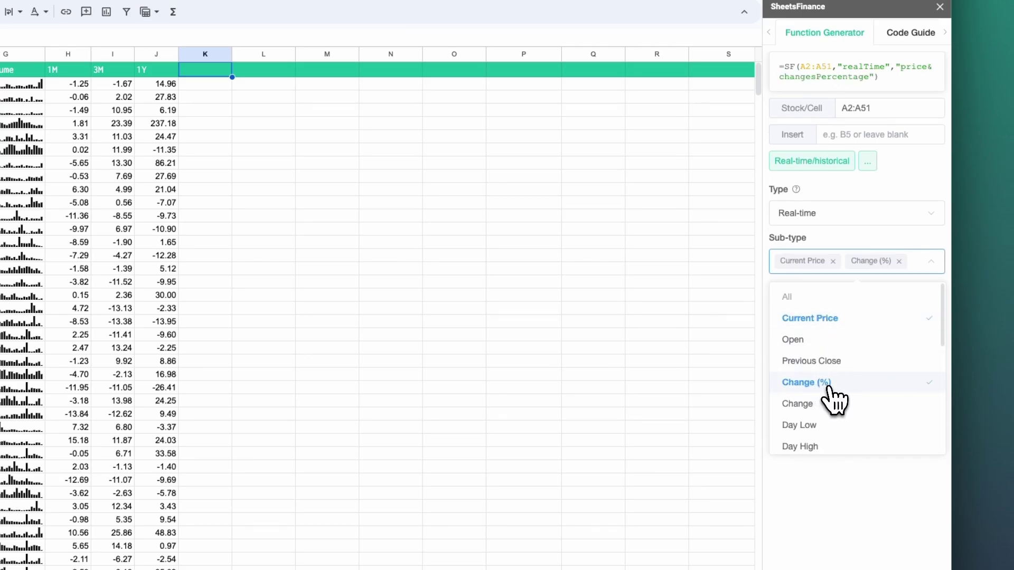
pyautogui.click(828, 346)
pyautogui.scroll(-2, 830, 412)
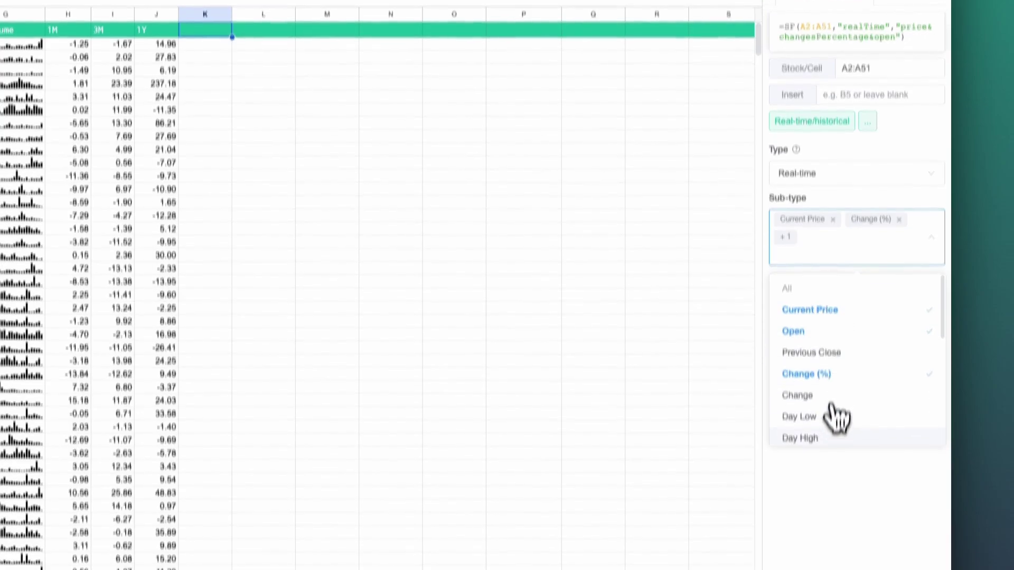
pyautogui.click(832, 404)
pyautogui.click(828, 383)
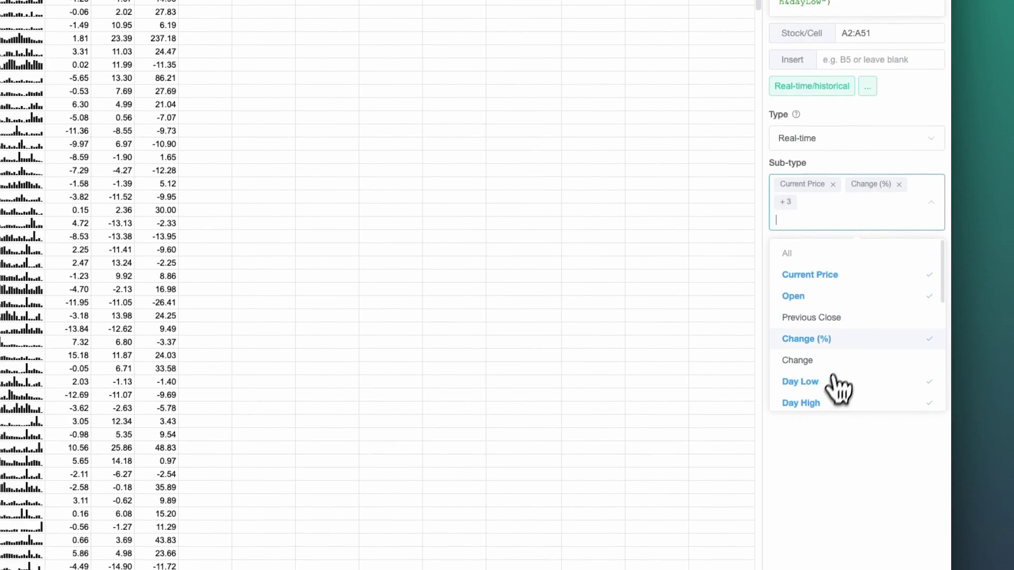
pyautogui.click(835, 319)
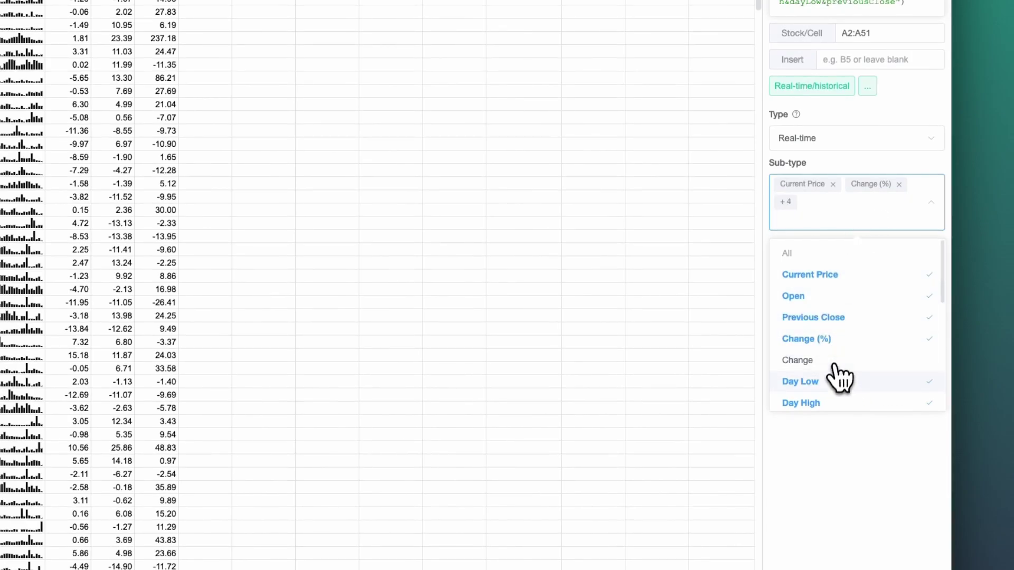
# Add the Volume and Av. Volume sub-types to the real-time function.
pyautogui.scroll(-2, 838, 388)
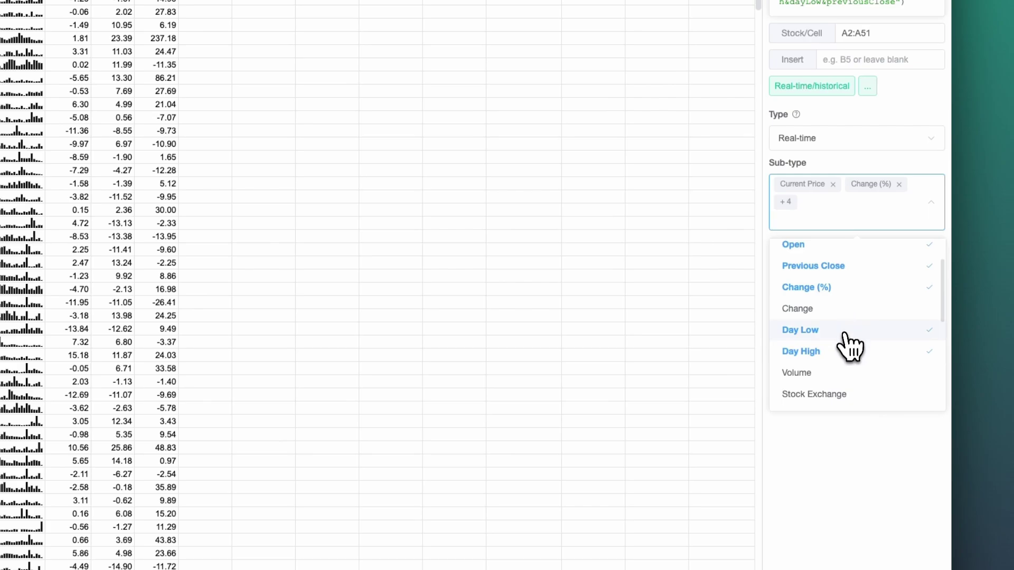
pyautogui.scroll(-2, 845, 341)
pyautogui.scroll(-2, 848, 344)
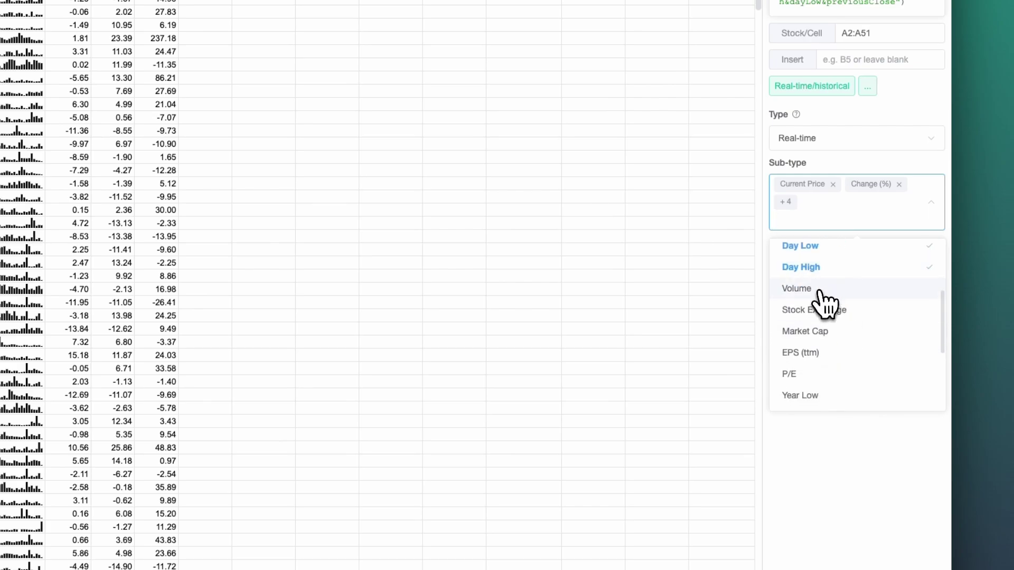
pyautogui.click(833, 236)
pyautogui.scroll(-5, 862, 287)
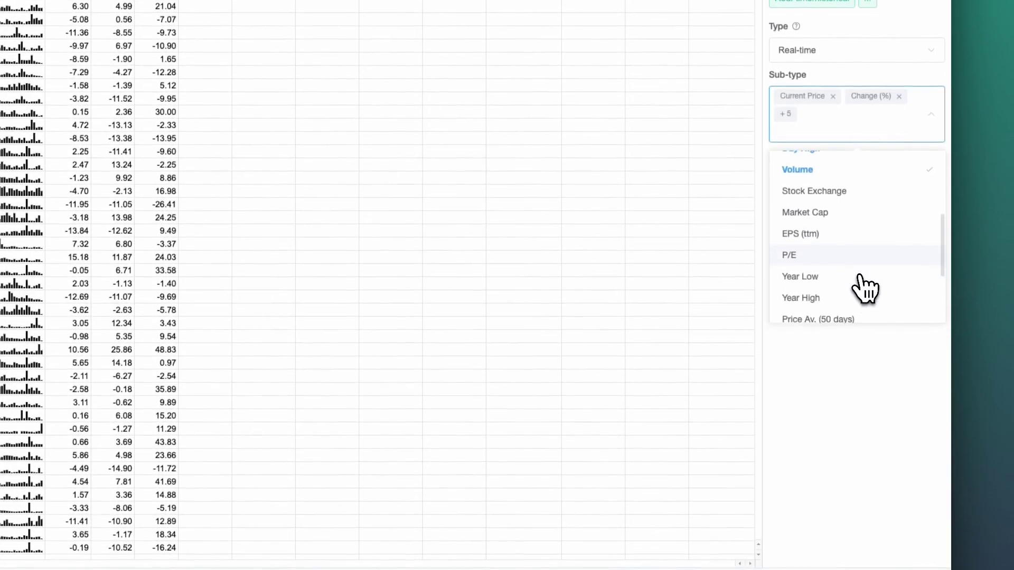
pyautogui.click(857, 283)
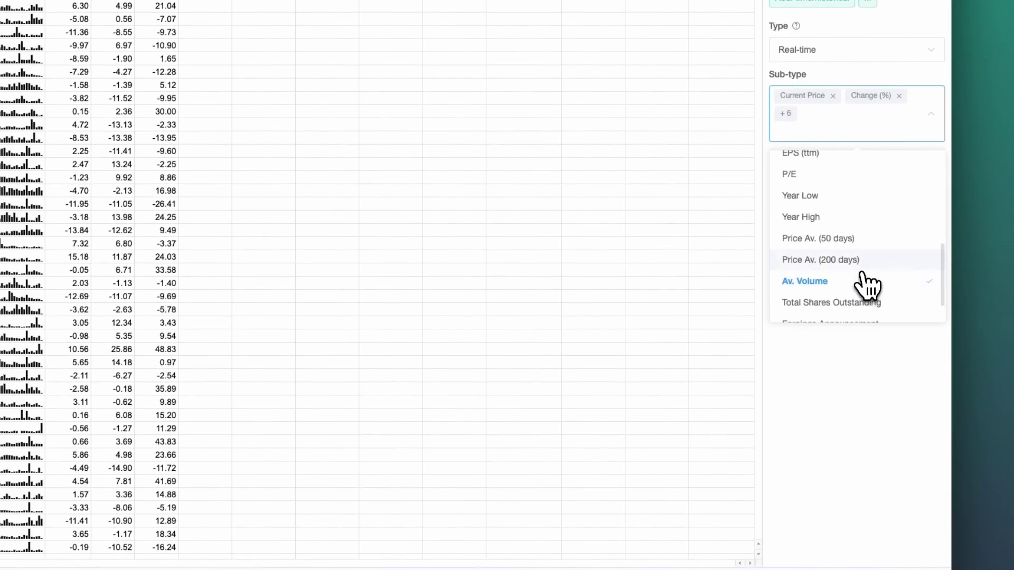
# Add the Market Cap, EPS (ttm) and P/E sub-types and generate the real-time function in K1.
pyautogui.scroll(3, 867, 285)
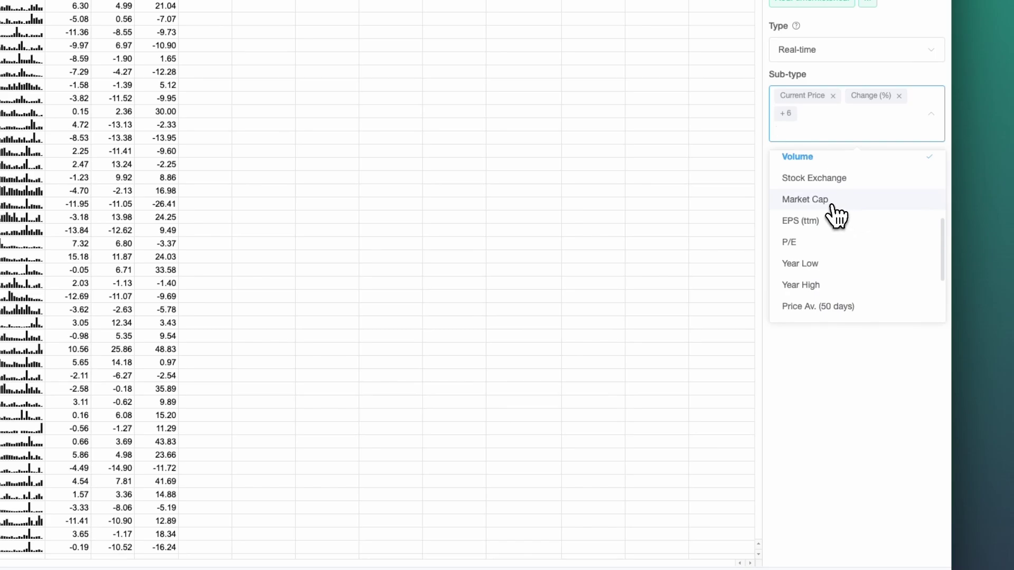
pyautogui.click(836, 205)
pyautogui.click(832, 227)
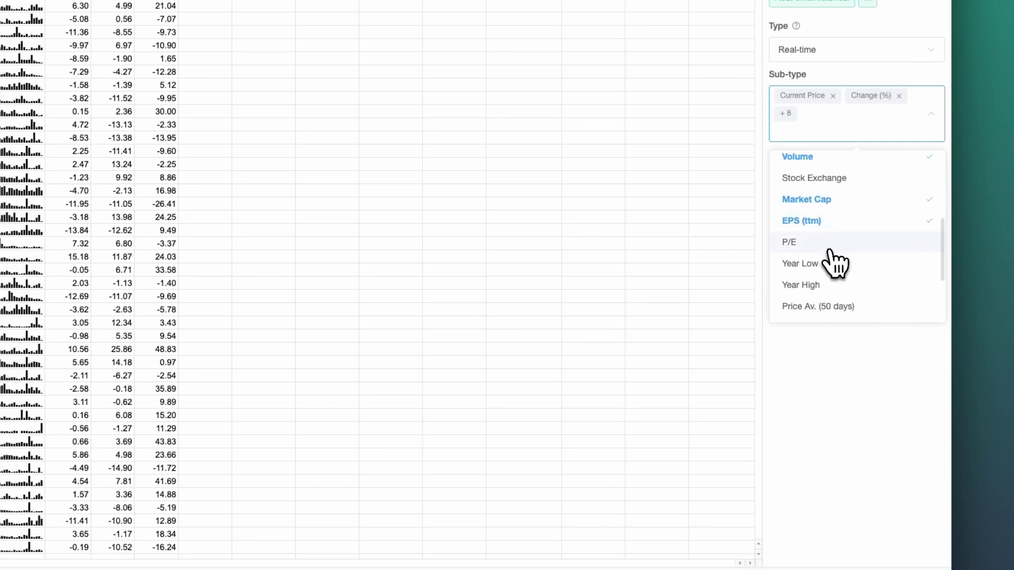
pyautogui.click(827, 247)
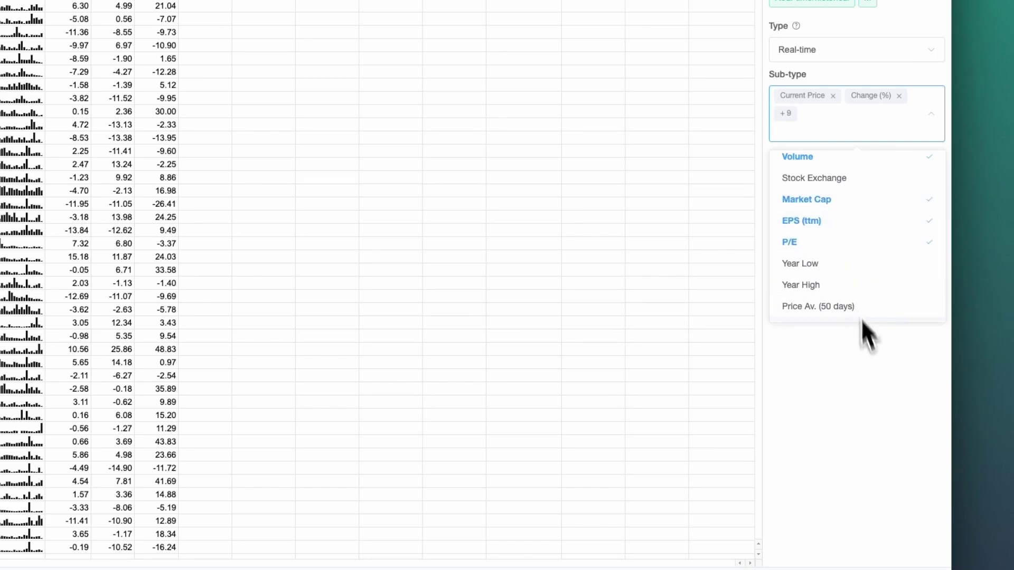
pyautogui.scroll(-5, 857, 242)
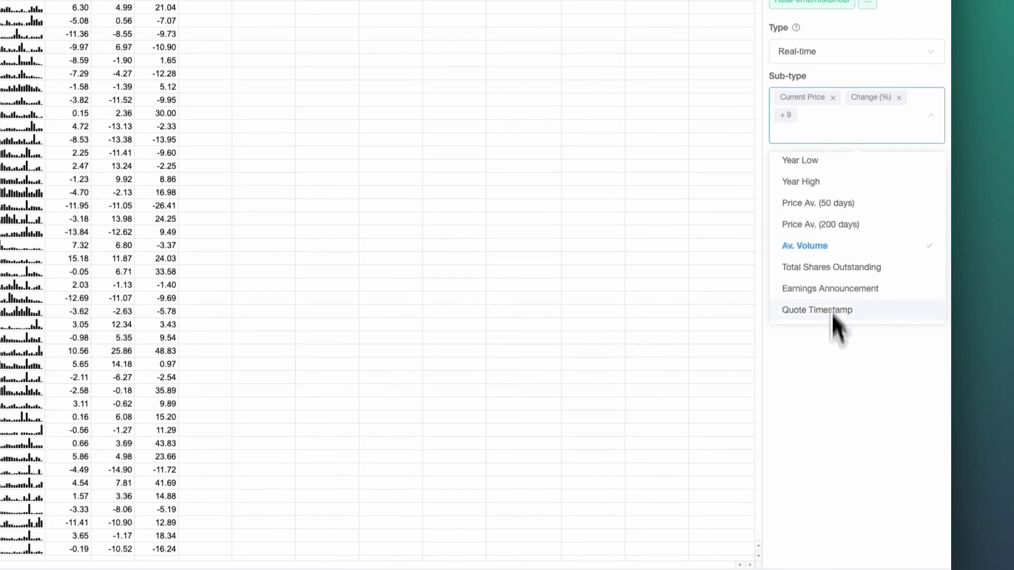
pyautogui.click(842, 385)
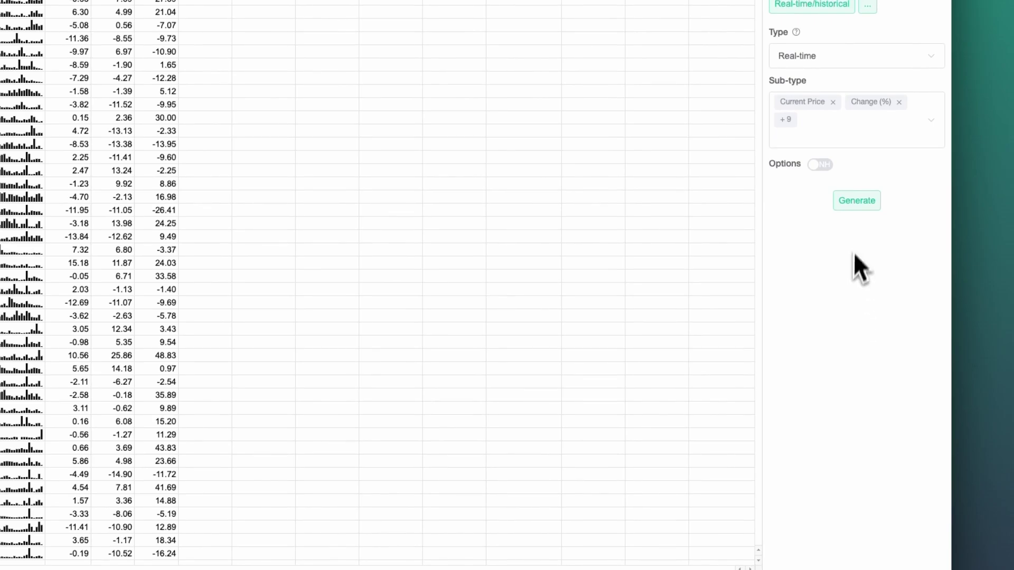
pyautogui.click(856, 201)
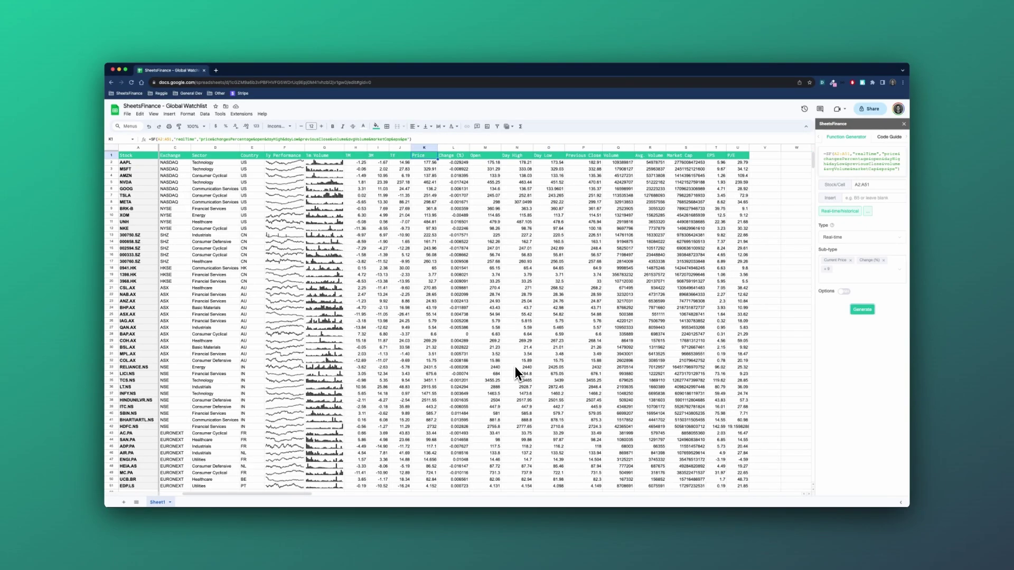
# Format the Change (%) values in column L as percentages.
pyautogui.hotkey('ctrl', 'z')
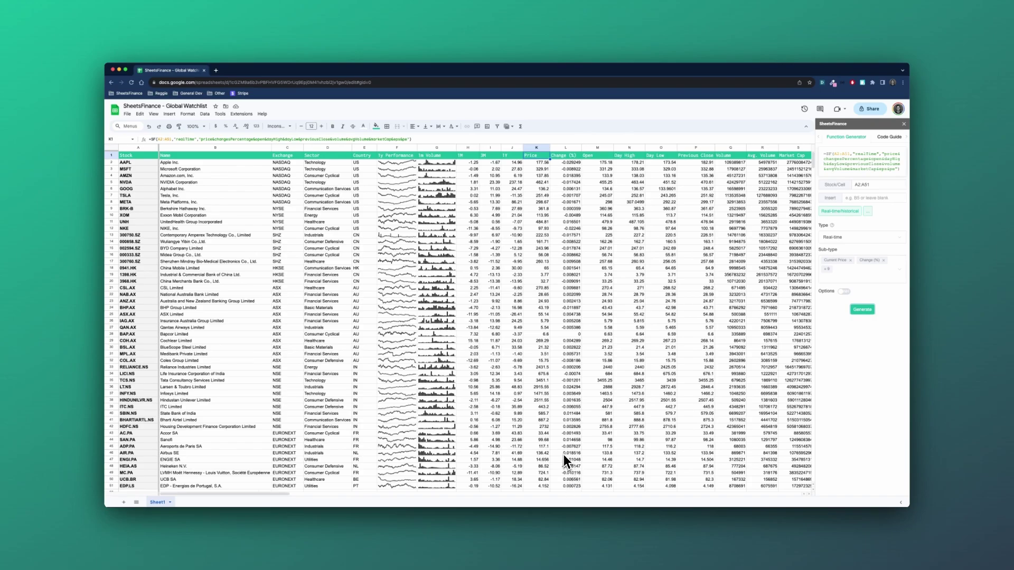
pyautogui.click(566, 486)
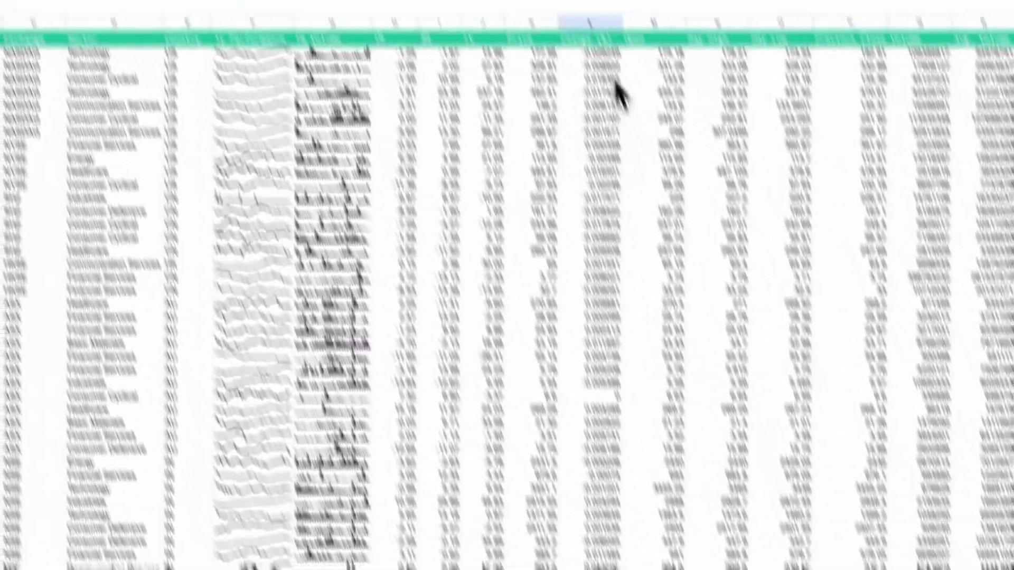
pyautogui.click(638, 160)
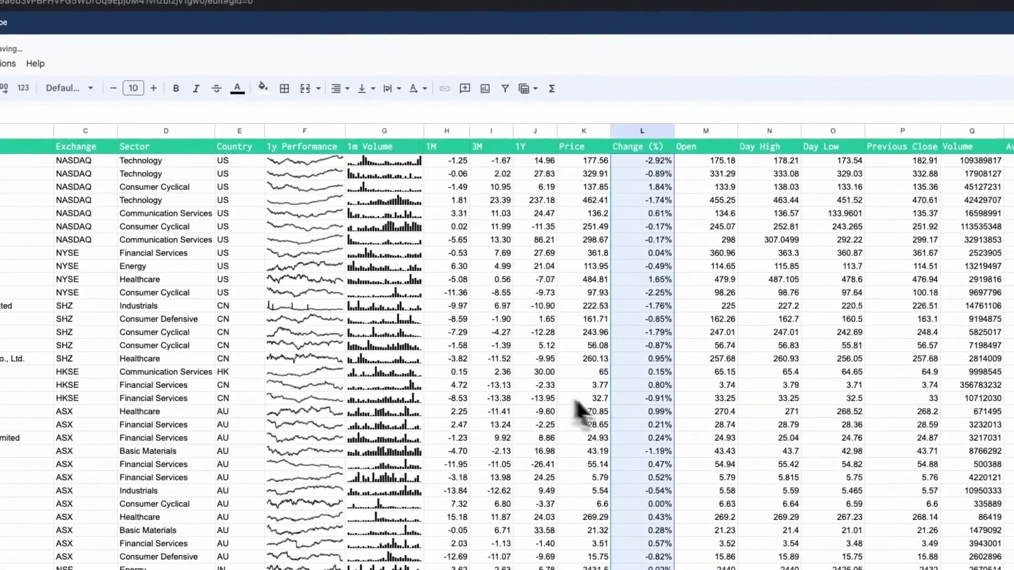
pyautogui.click(533, 161)
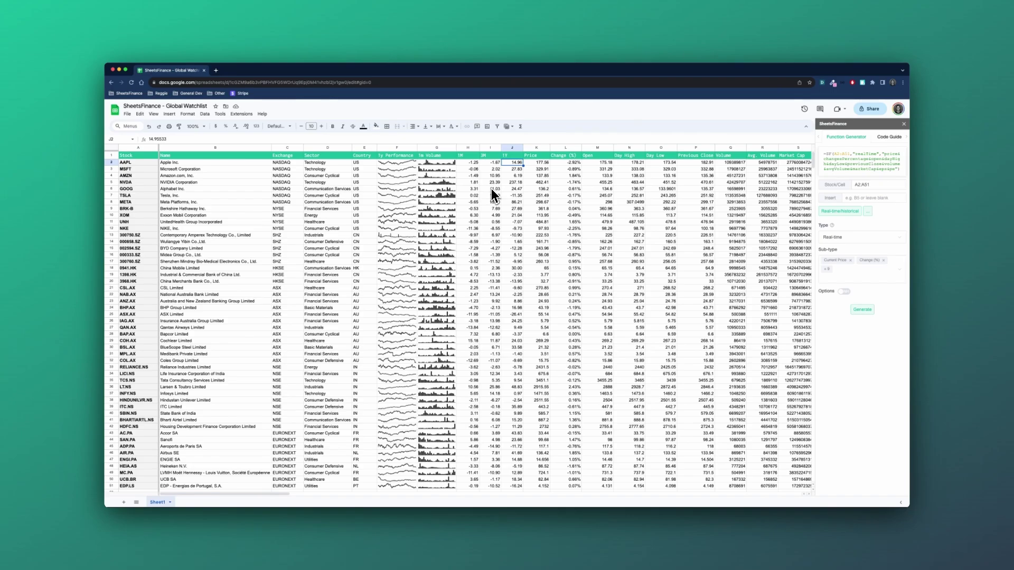
# Refresh the watchlist's SheetsFinance real-time data and select the real-time formula in K1.
pyautogui.click(241, 113)
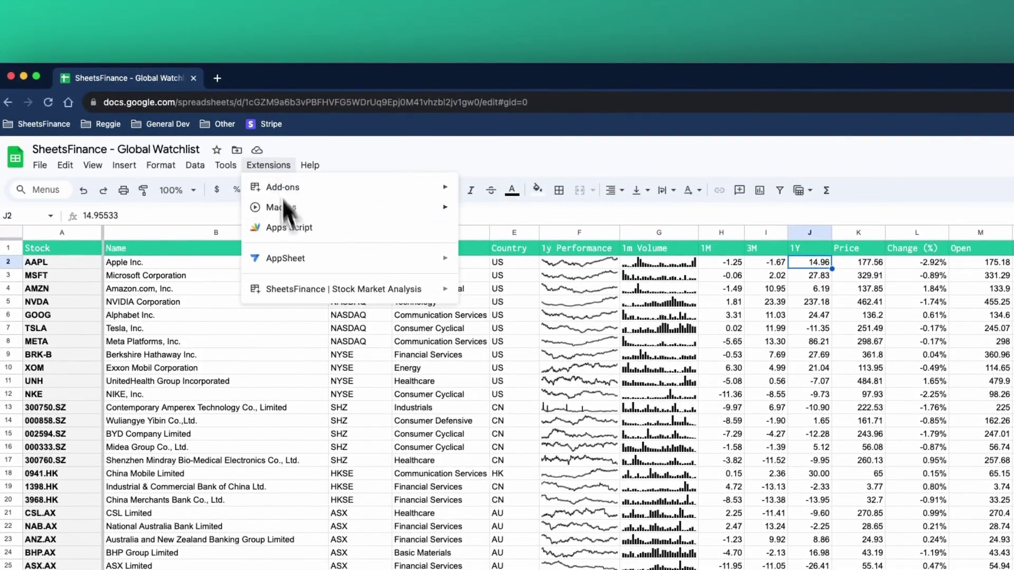
pyautogui.moveTo(299, 287)
pyautogui.moveTo(552, 364)
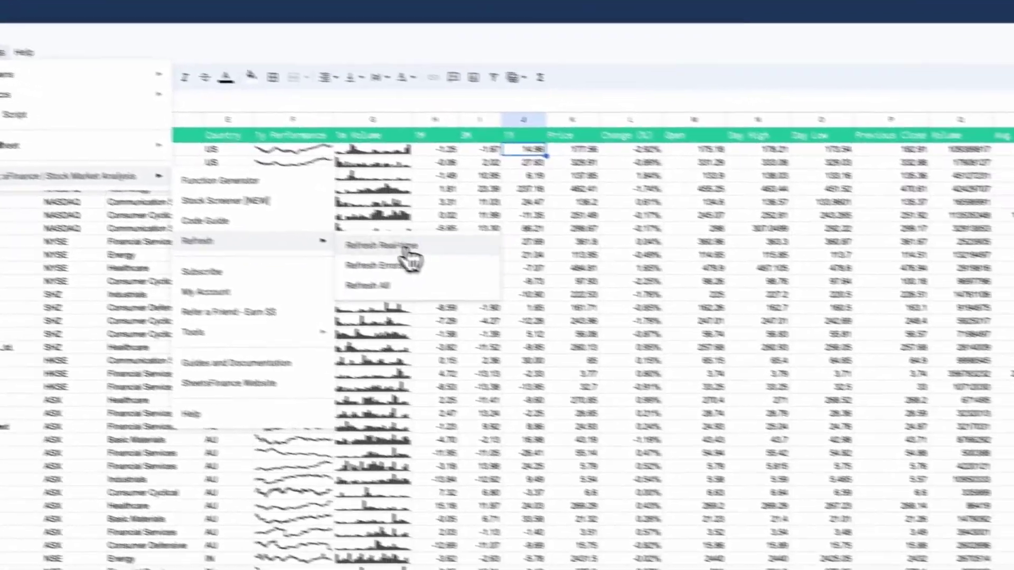
pyautogui.click(491, 309)
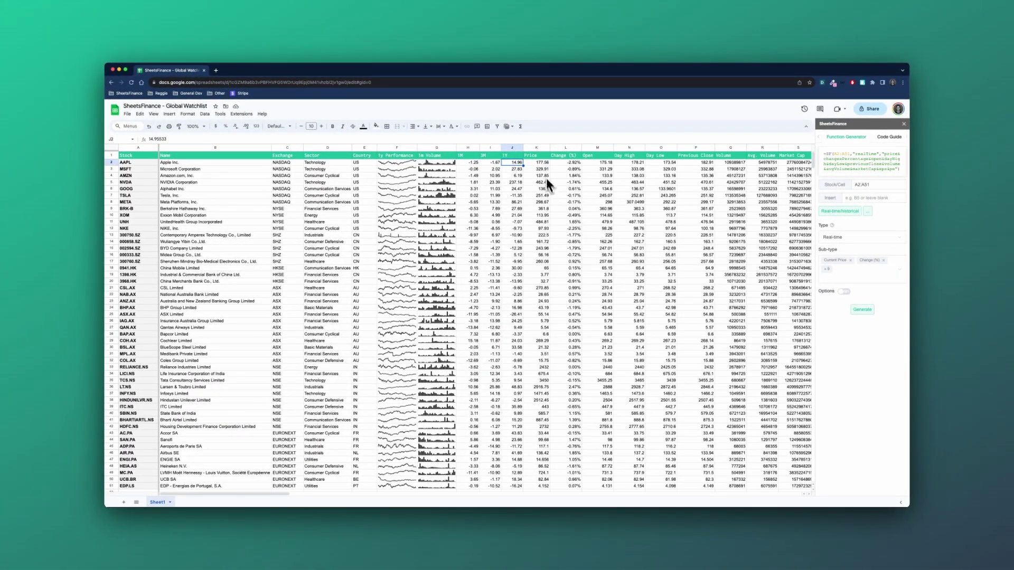
pyautogui.click(541, 157)
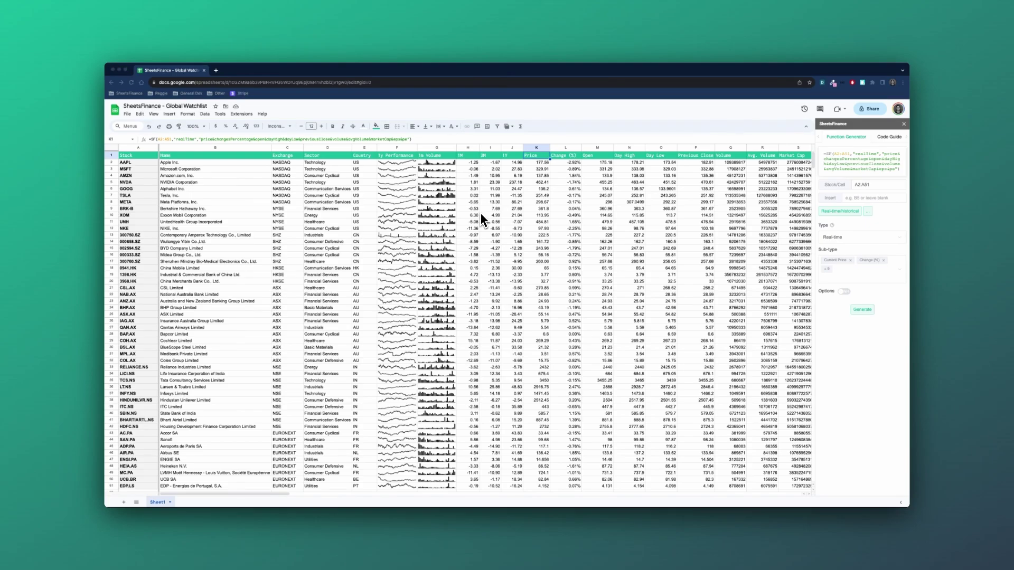
# Fill the company info cells B2:E51 with a light grey background.
pyautogui.click(230, 165)
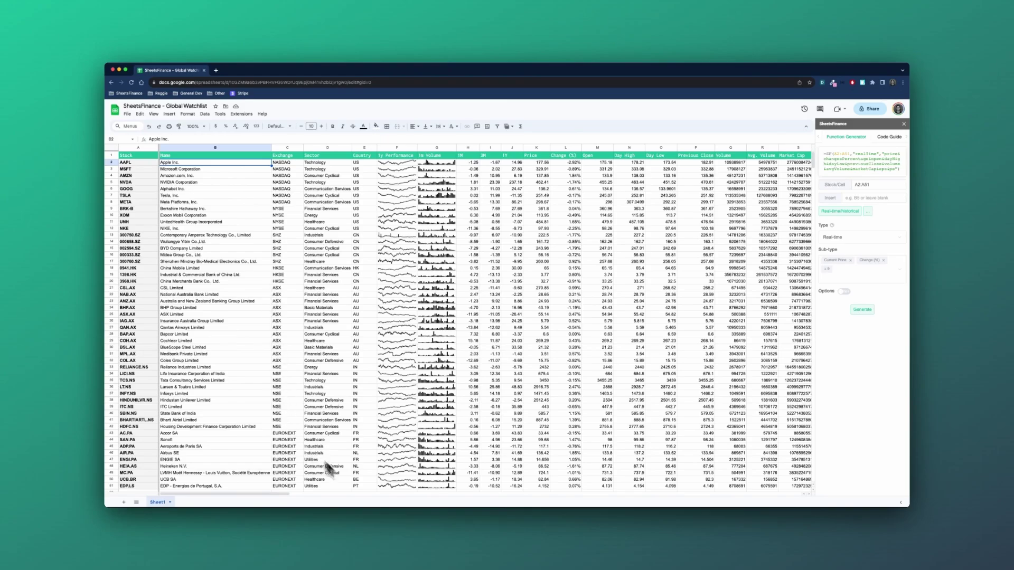
pyautogui.keyDown('shift'); pyautogui.click(370, 487); pyautogui.keyUp('shift')
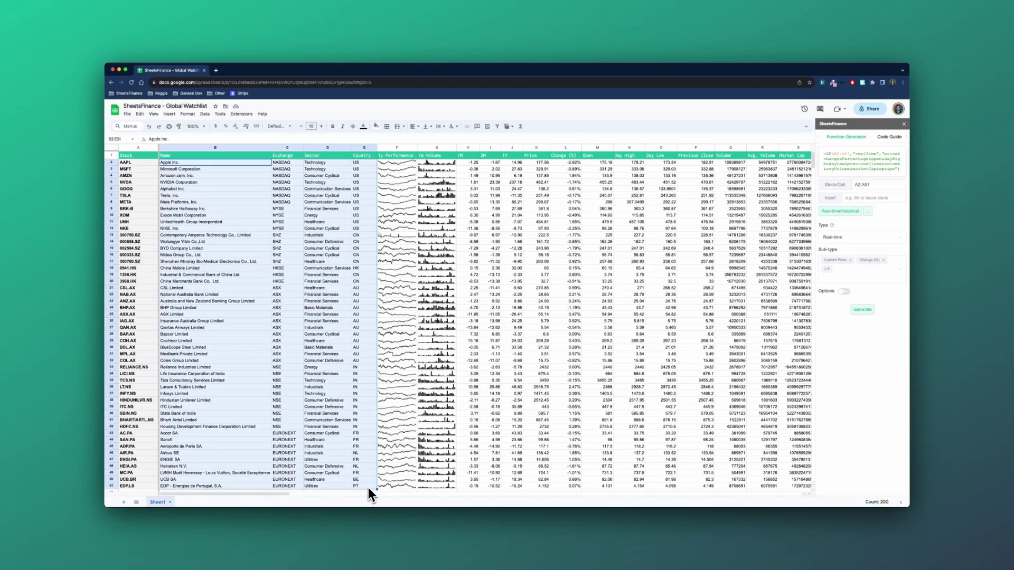
pyautogui.click(376, 126)
pyautogui.click(434, 150)
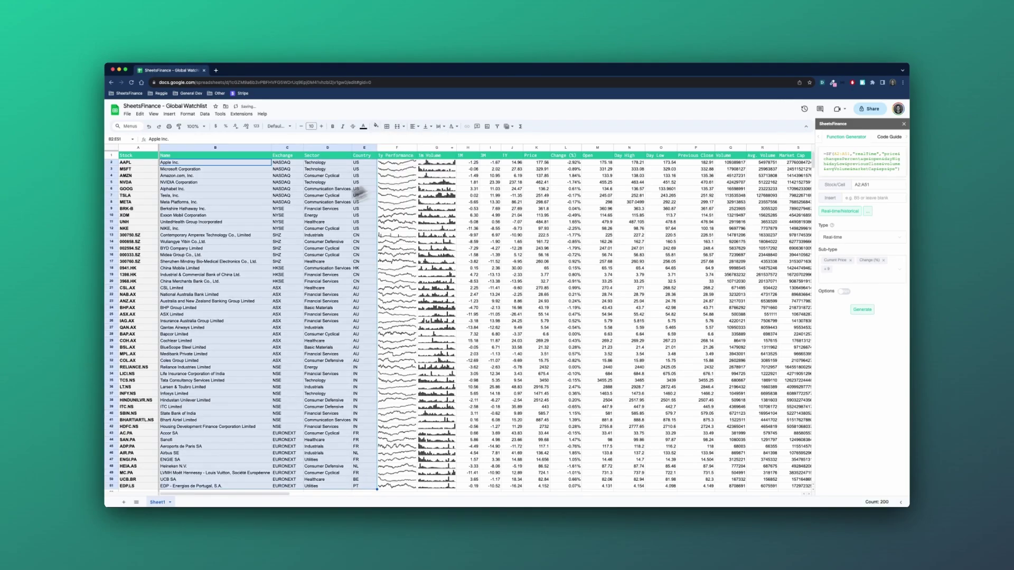
pyautogui.click(246, 183)
pyautogui.click(246, 163)
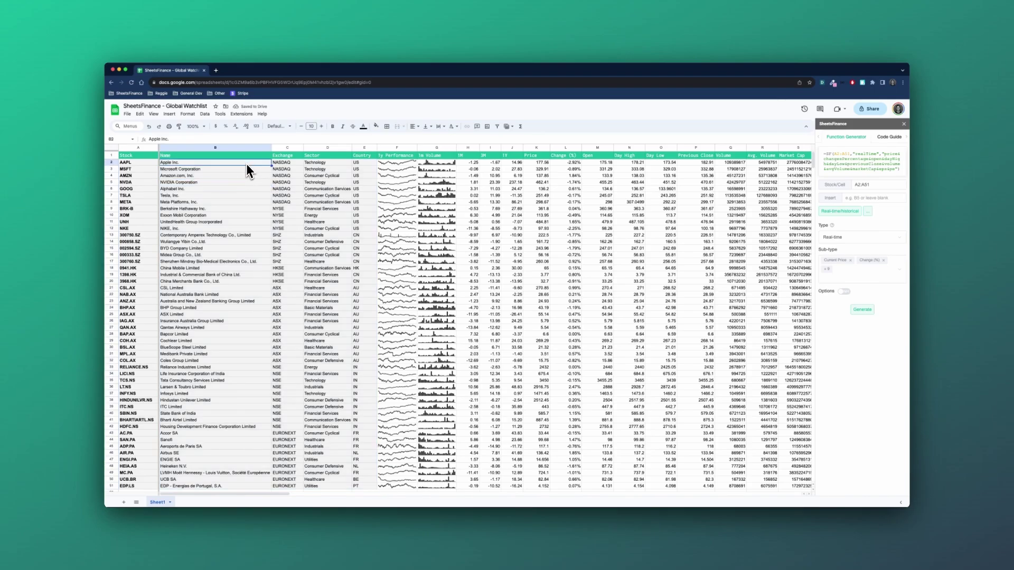
# Add a green conditional formatting rule to F2 using the custom formula =IF(J2>=0, TRUE,FALSE).
pyautogui.click(398, 164)
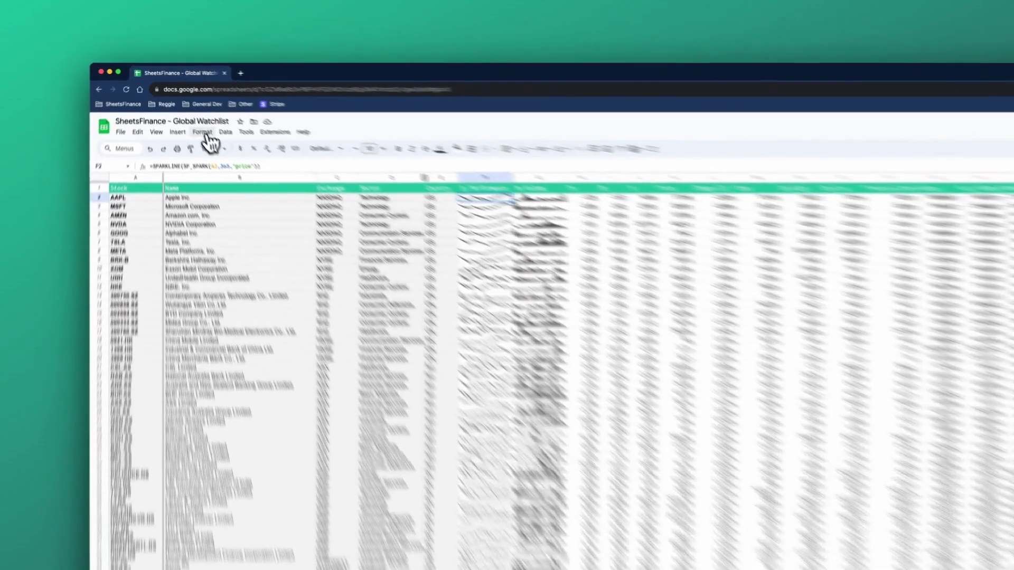
pyautogui.click(188, 114)
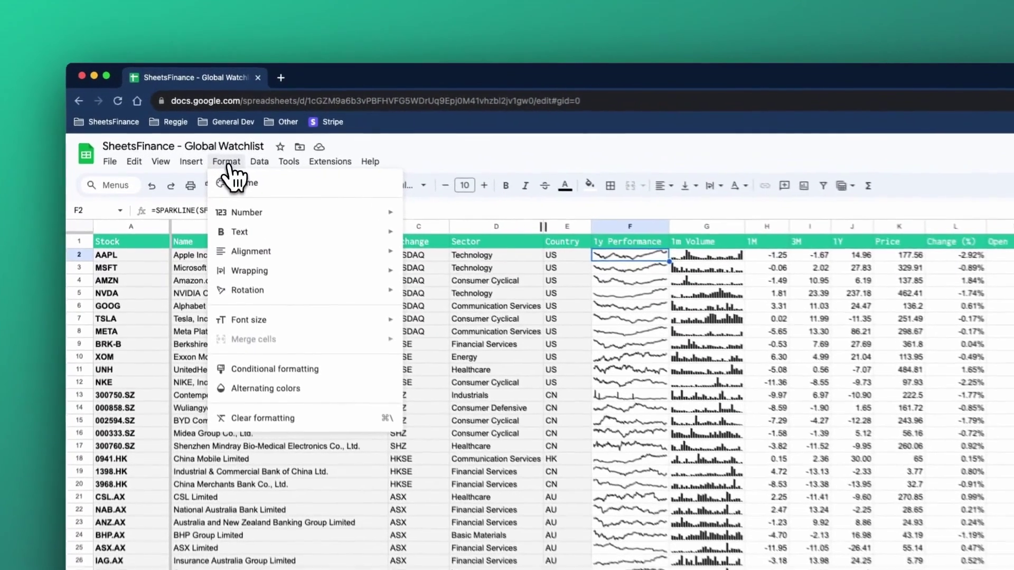
pyautogui.click(270, 369)
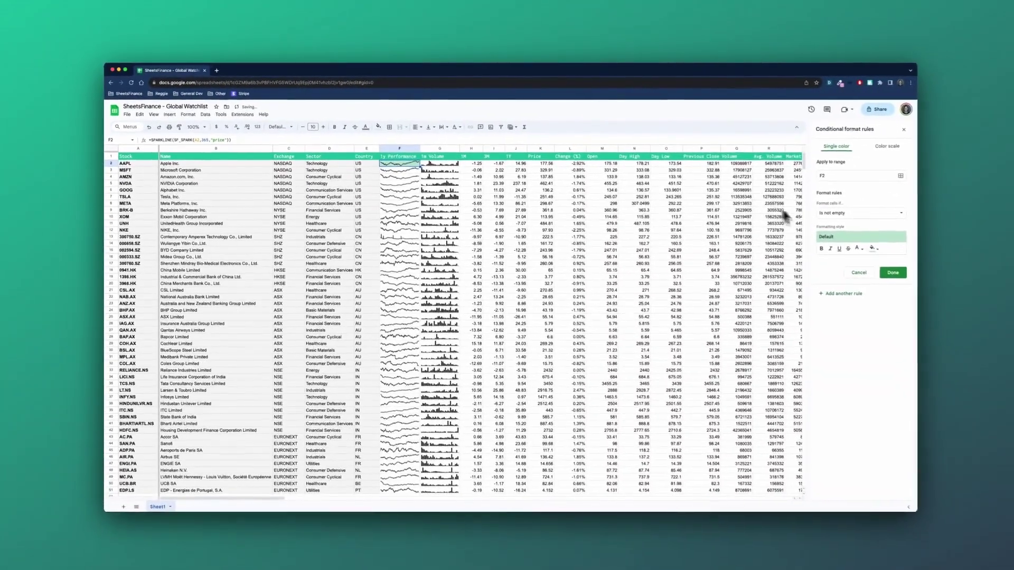
pyautogui.click(858, 212)
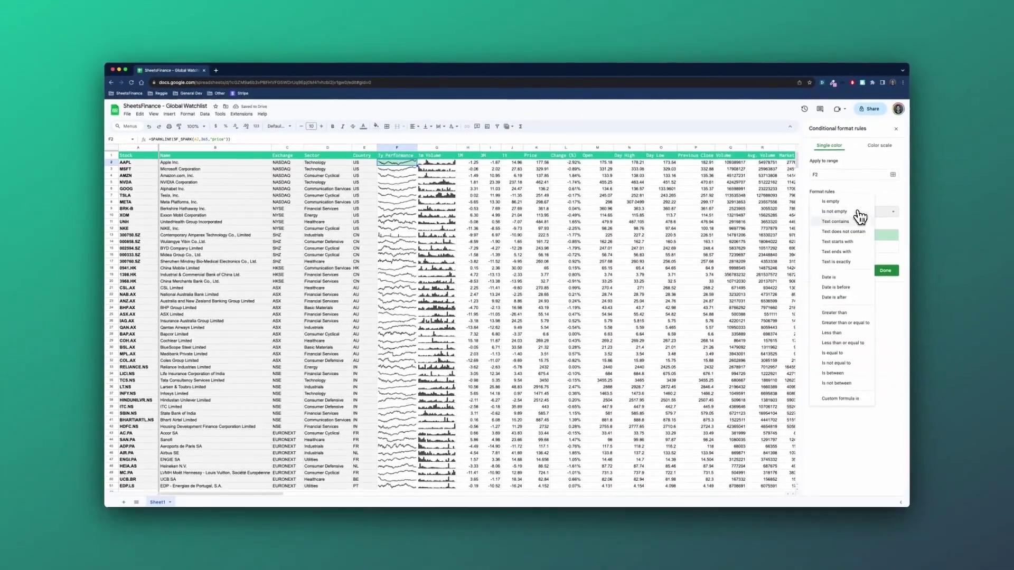
pyautogui.click(845, 399)
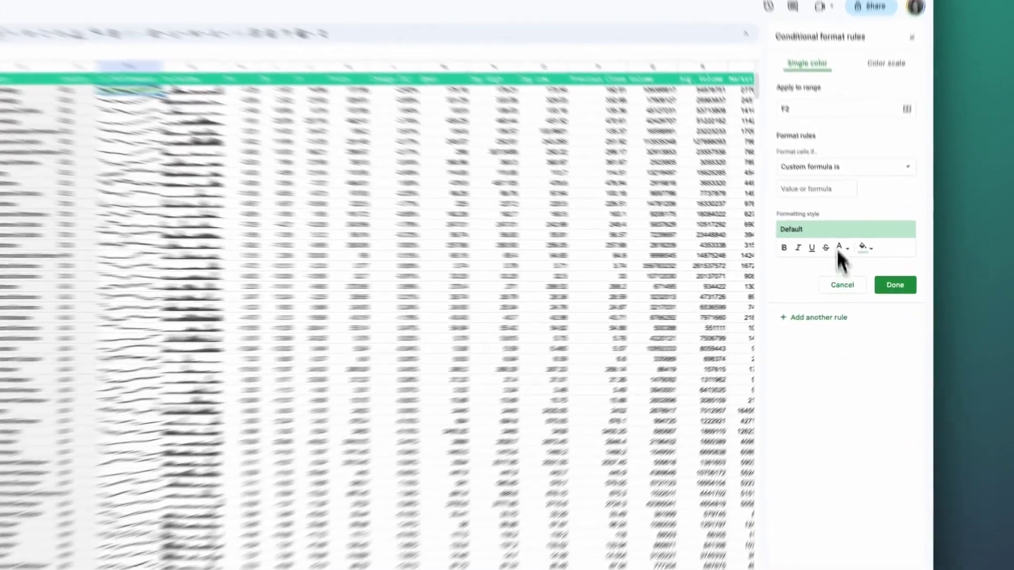
pyautogui.click(808, 189)
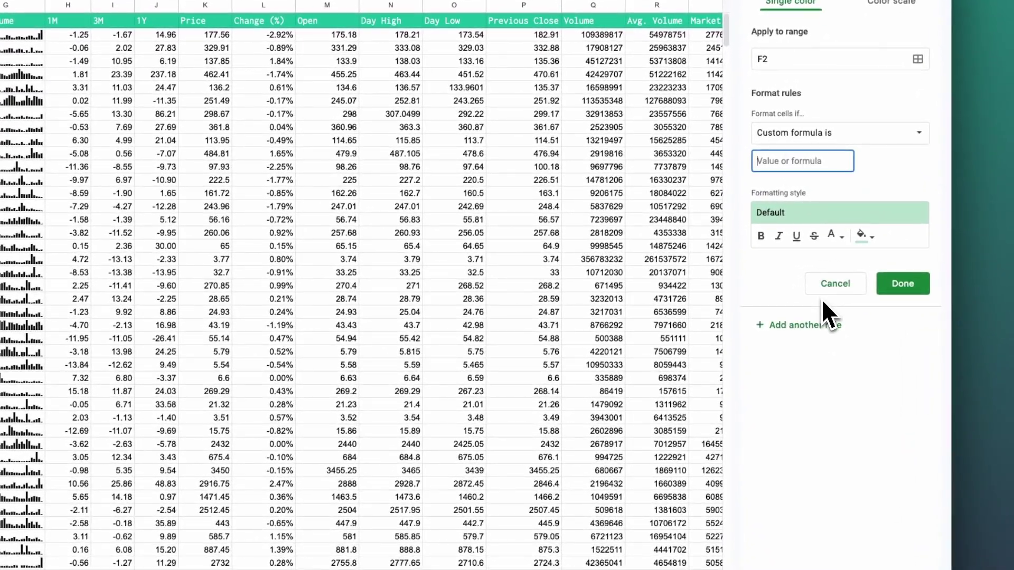
pyautogui.write('=')
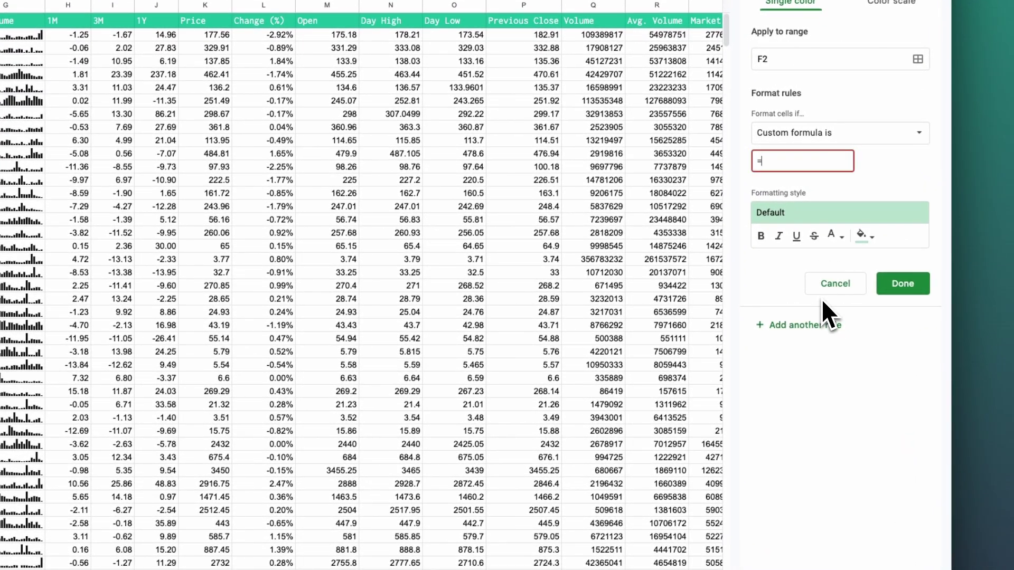
pyautogui.write('IF(J2>=0, TRUE,FALSE')
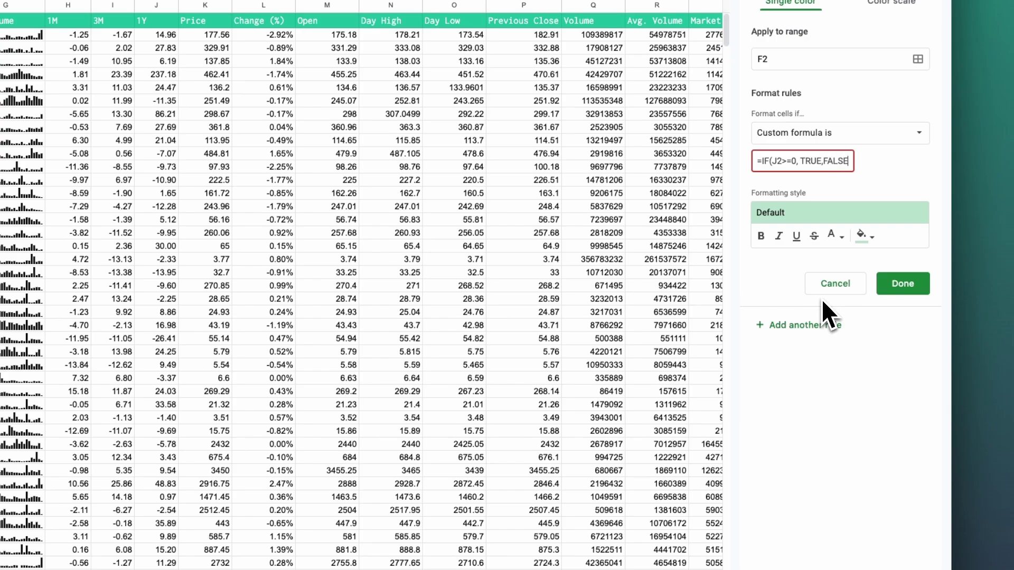
pyautogui.click(904, 294)
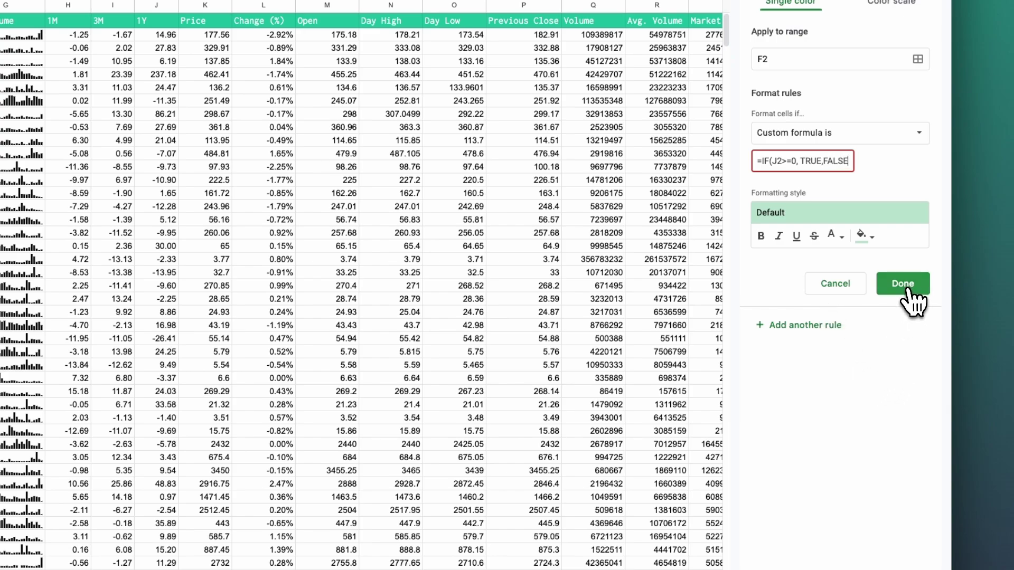
pyautogui.click(845, 266)
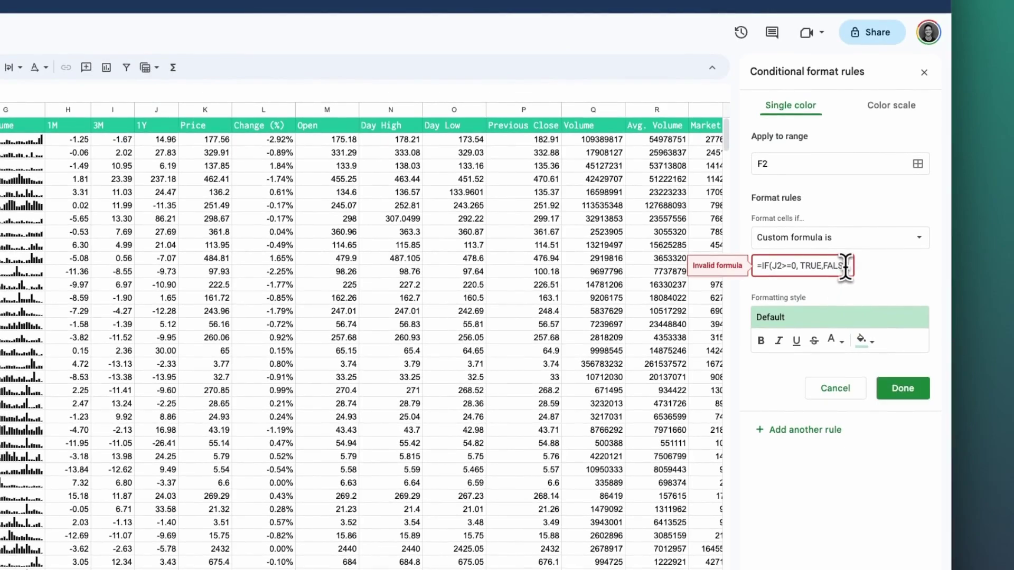
pyautogui.write(')')
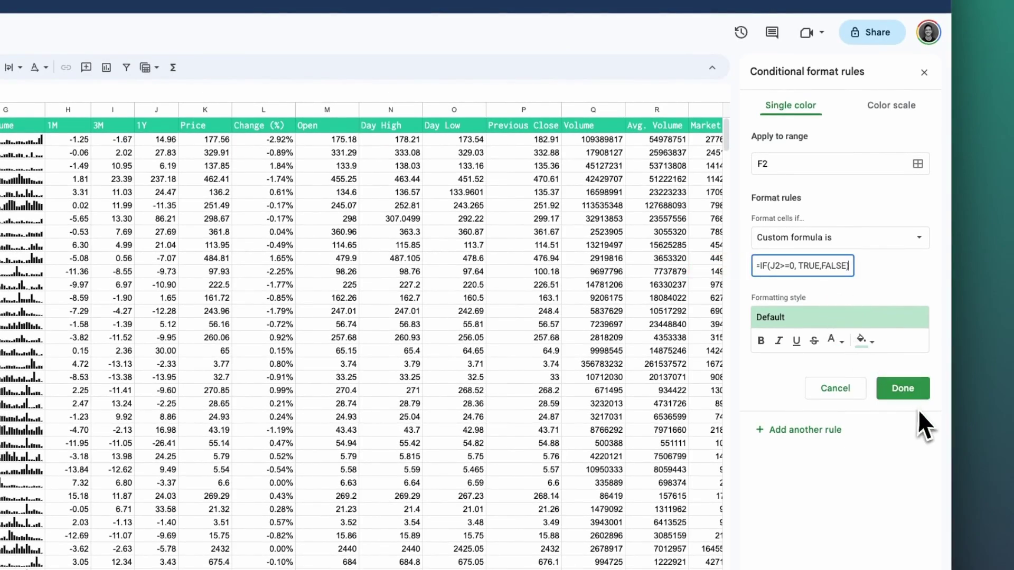
pyautogui.click(915, 395)
# Add a second conditional formatting rule to F2 with a red fill and the custom formula =IF(J2<0, TRUE,FALSE).
pyautogui.click(791, 157)
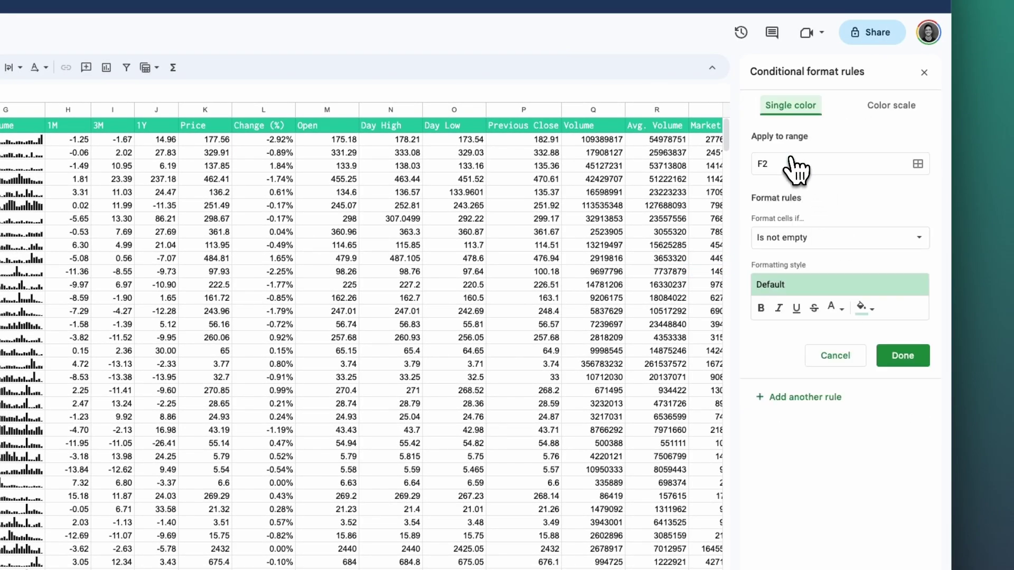
pyautogui.click(818, 240)
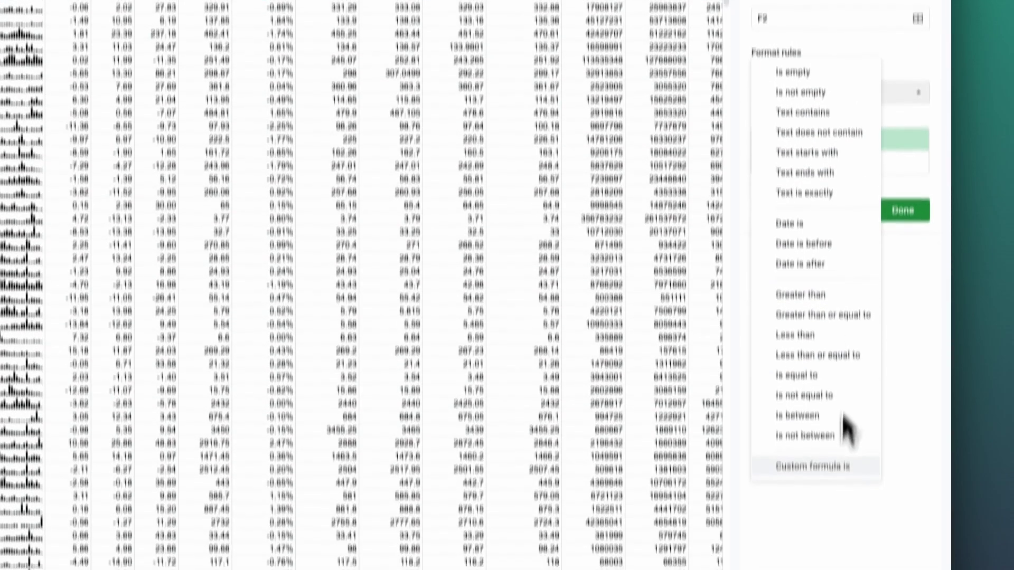
pyautogui.click(792, 464)
pyautogui.click(806, 265)
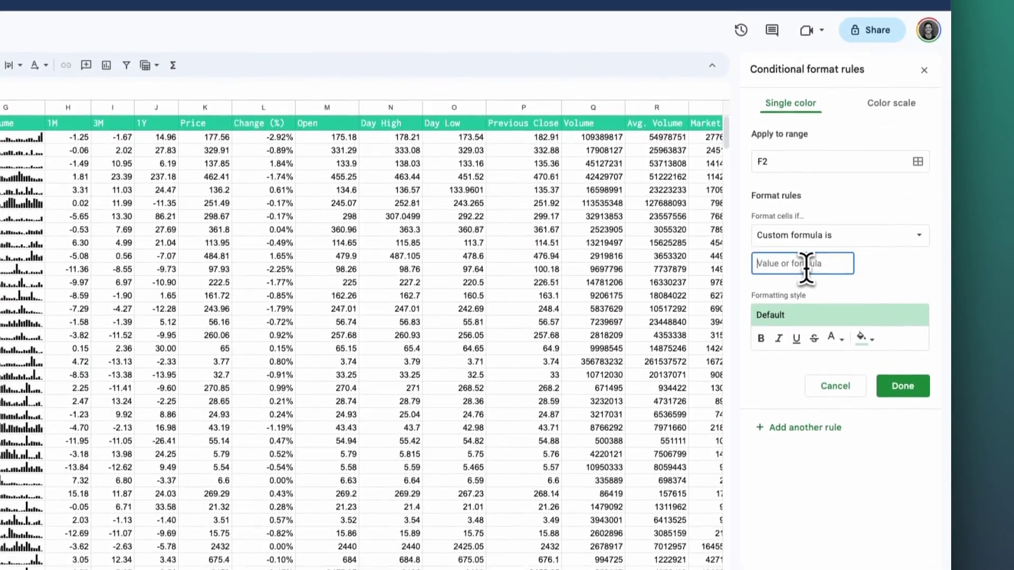
pyautogui.write('=IF(J2<')
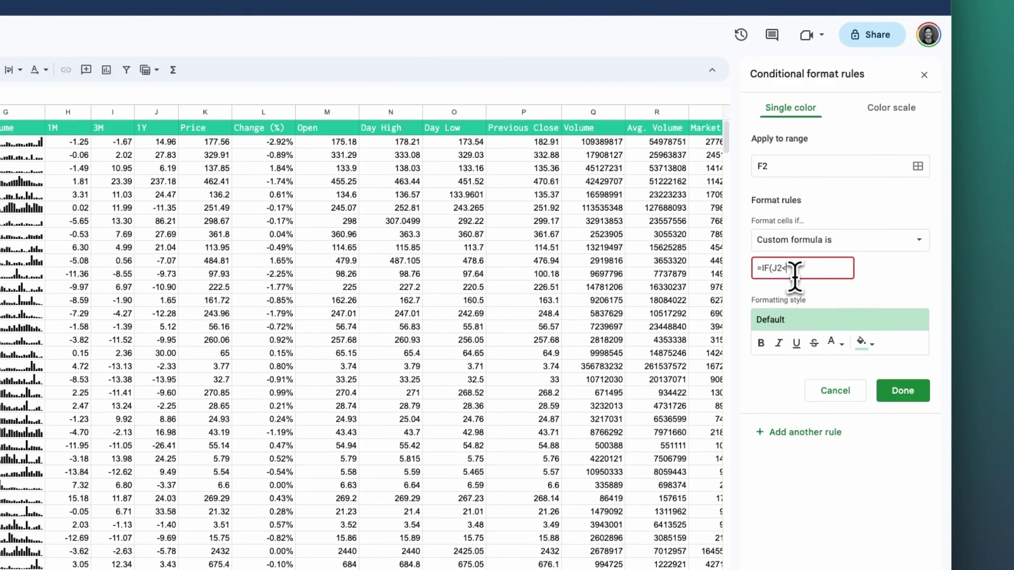
pyautogui.write('0, TRUE,FALSE')
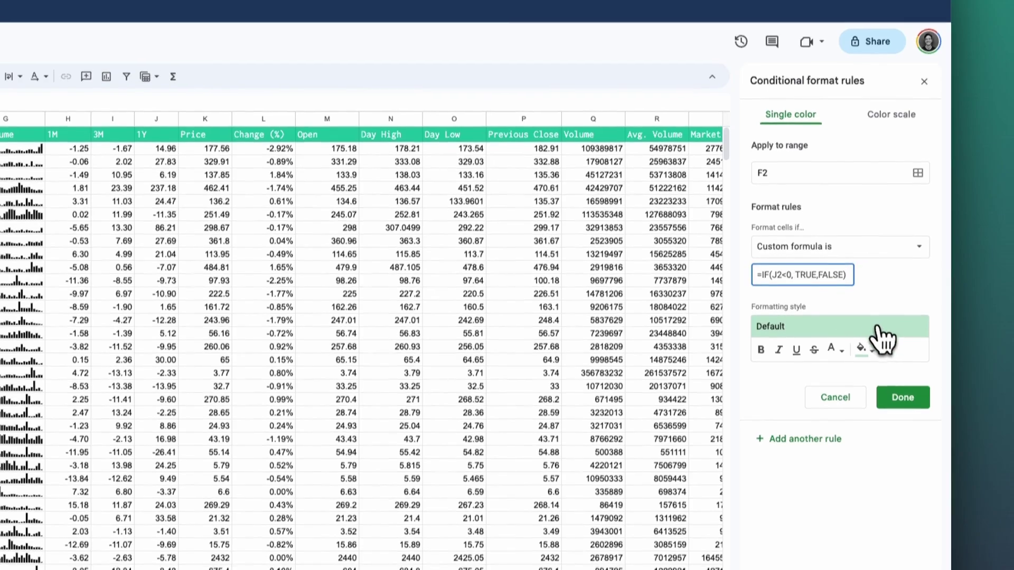
pyautogui.click(877, 325)
pyautogui.click(888, 356)
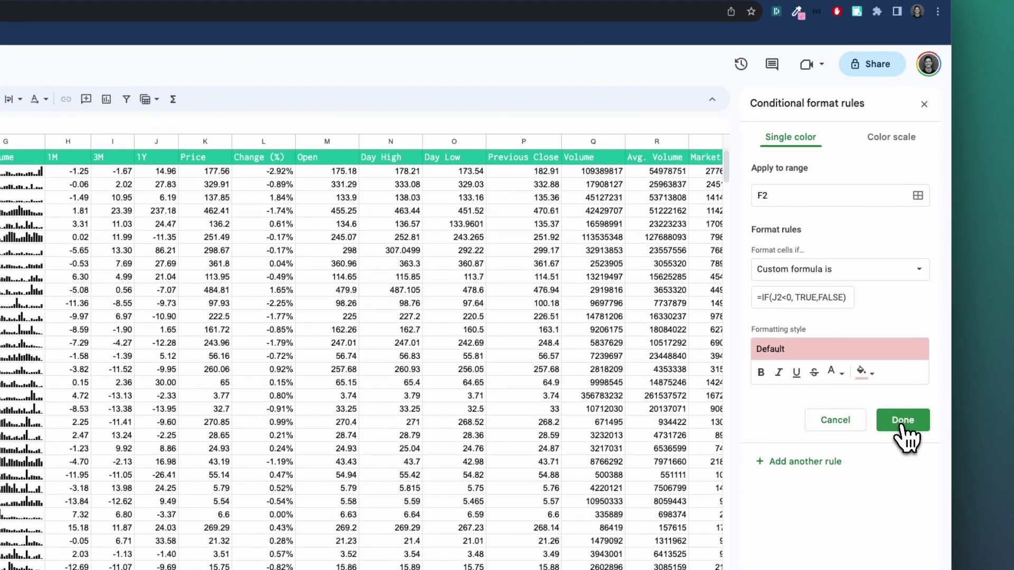
pyautogui.click(904, 422)
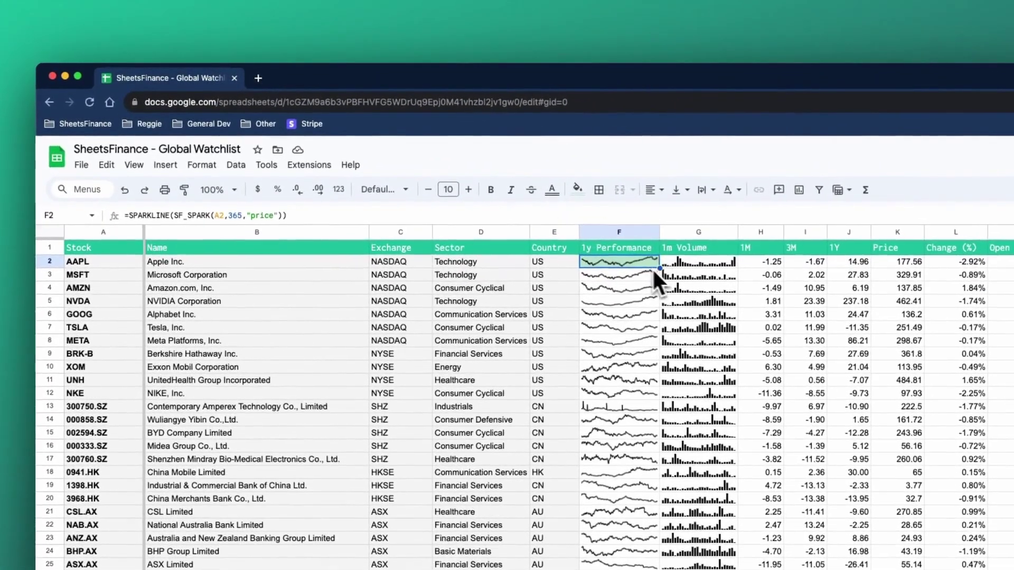
# Copy the formatting of F2 down the 1y Performance column to F3:F51.
pyautogui.click(209, 190)
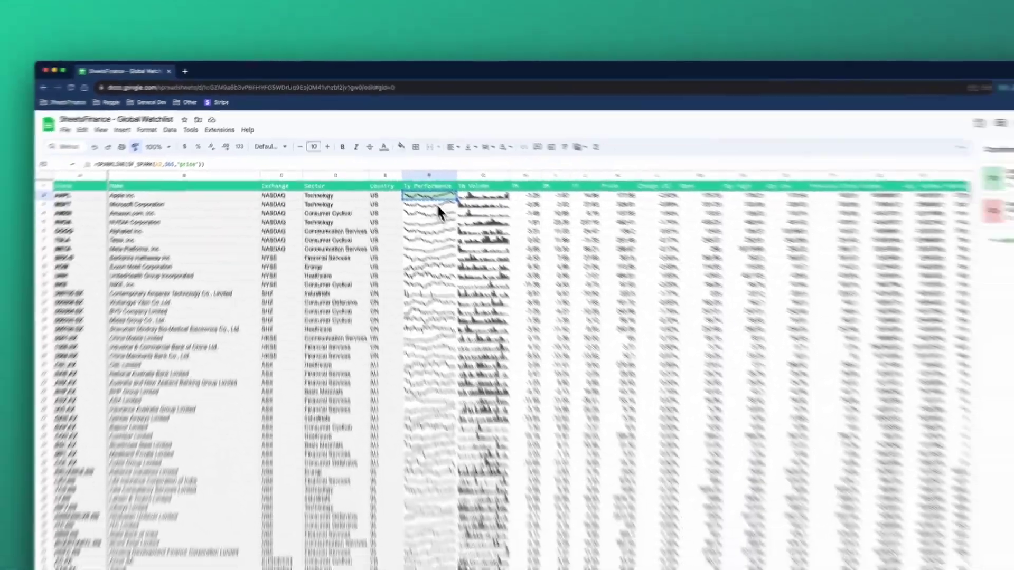
pyautogui.moveTo(528, 272)
pyautogui.mouseDown()
pyautogui.moveTo(534, 558)
pyautogui.moveTo(520, 569)
pyautogui.mouseUp()
pyautogui.moveTo(398, 458); pyautogui.dragTo(401, 489)
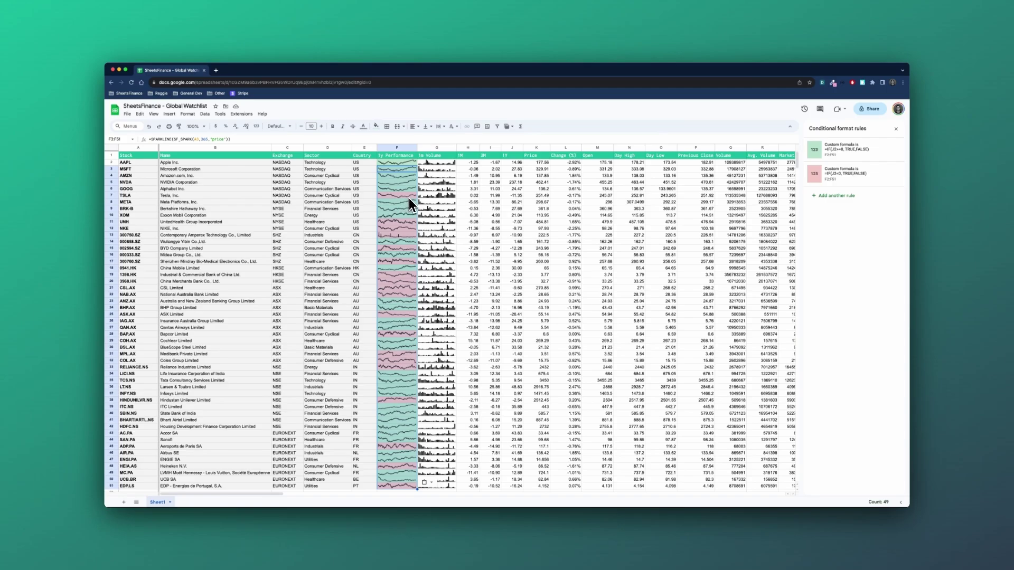
# Add a yellow custom-formula rule =IF(Q2>=R2,TRUE,FALSE) to G2 and copy its formatting down the 1m Volume column.
pyautogui.click(437, 164)
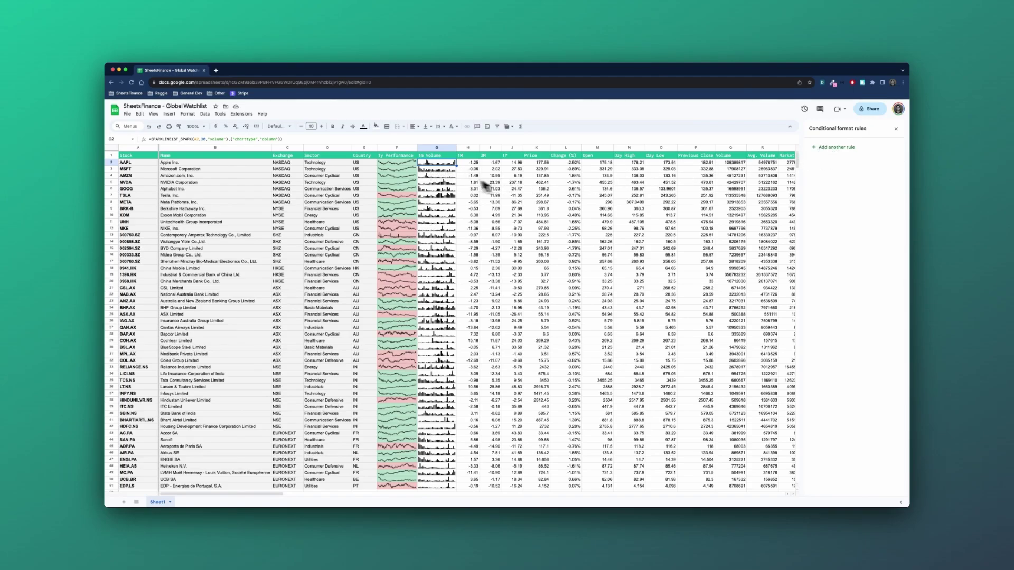
pyautogui.click(840, 149)
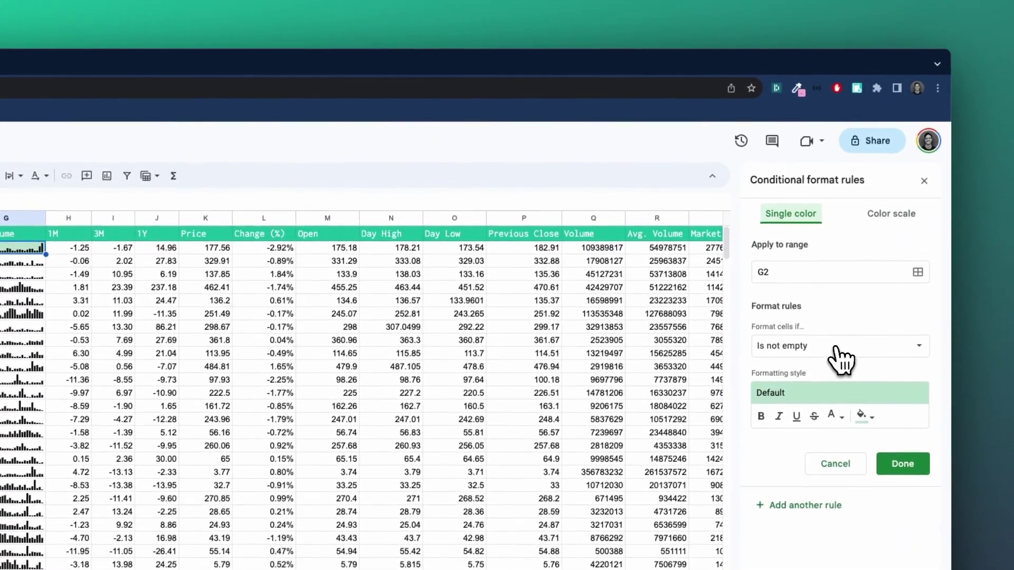
pyautogui.click(874, 364)
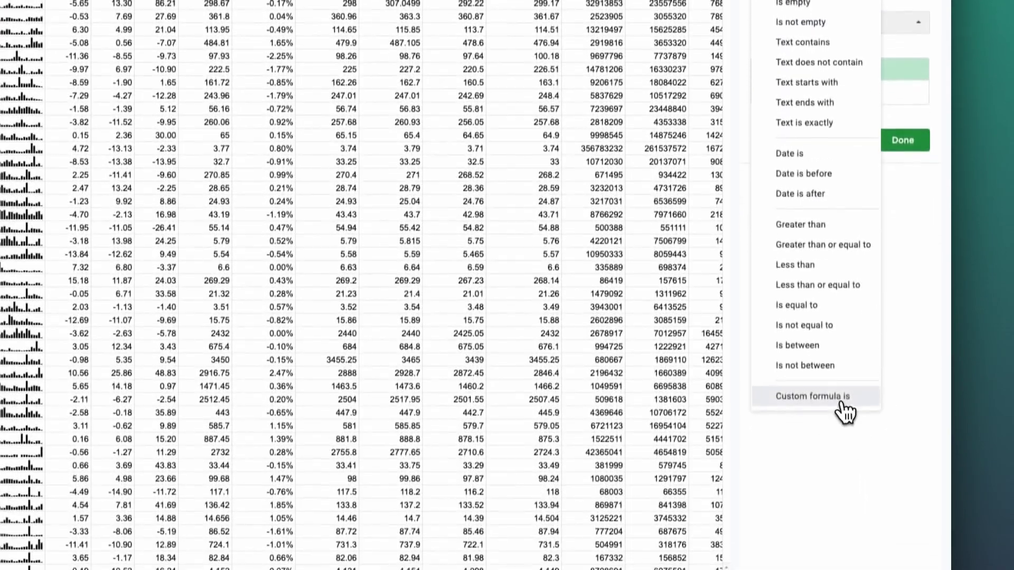
pyautogui.click(837, 547)
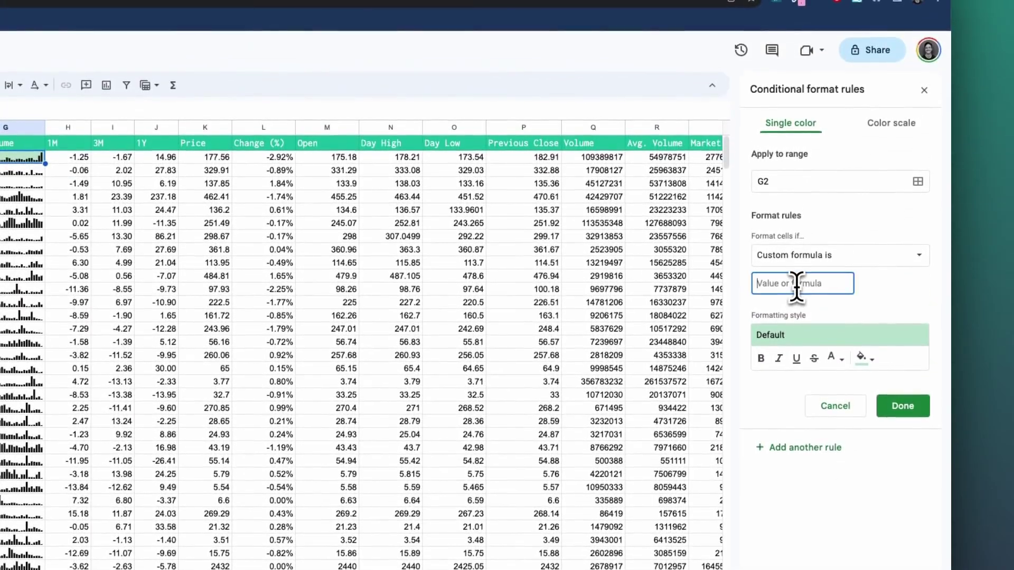
pyautogui.click(797, 144)
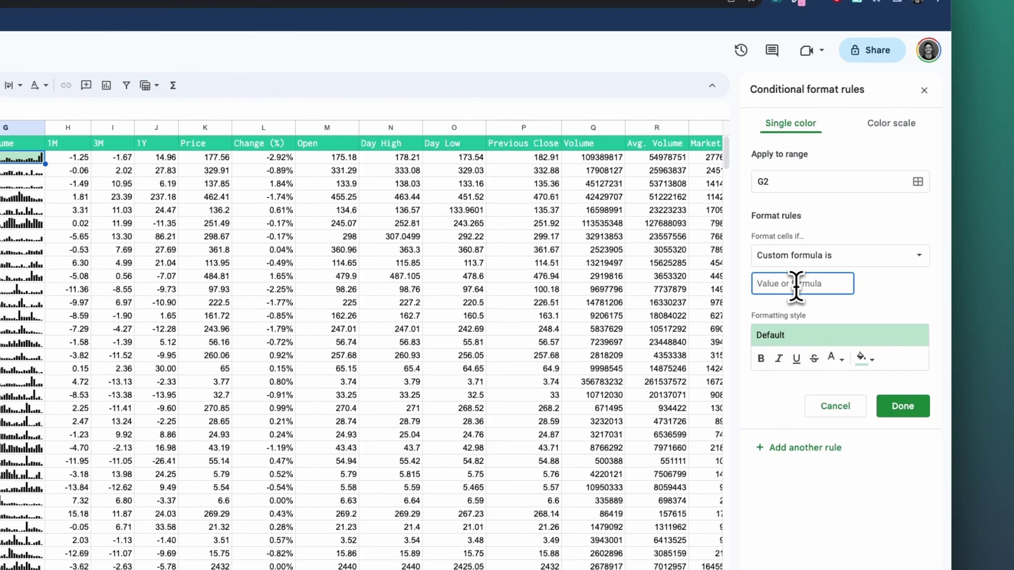
pyautogui.write('=IF(Q2>=R2,TR')
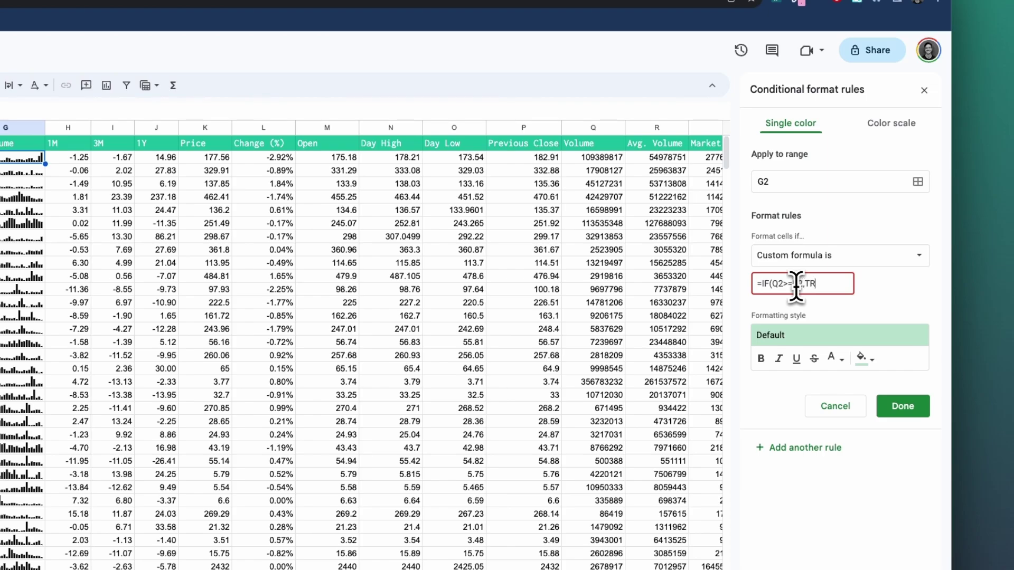
pyautogui.write('UE,FALSE')
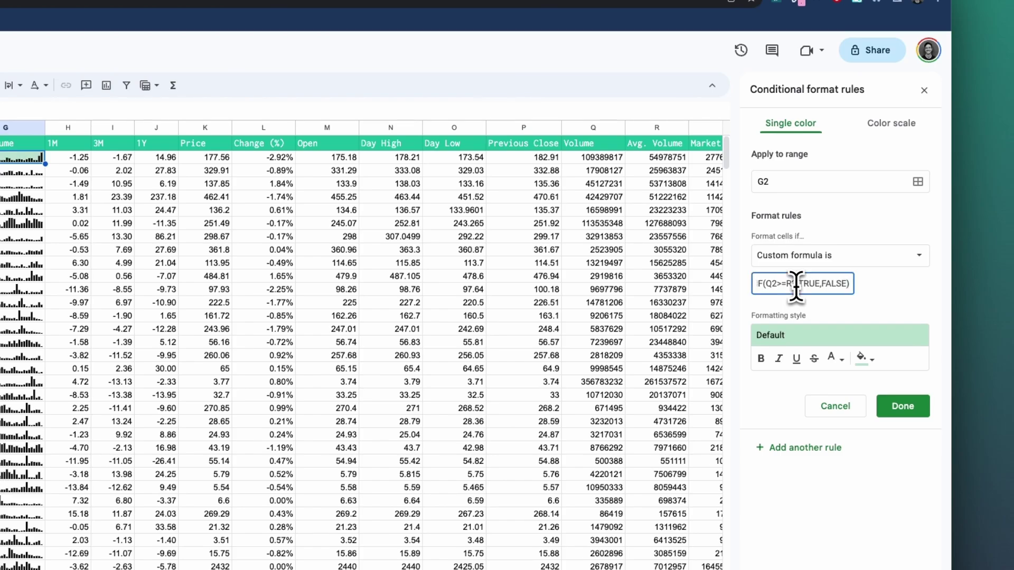
pyautogui.click(822, 336)
pyautogui.click(835, 318)
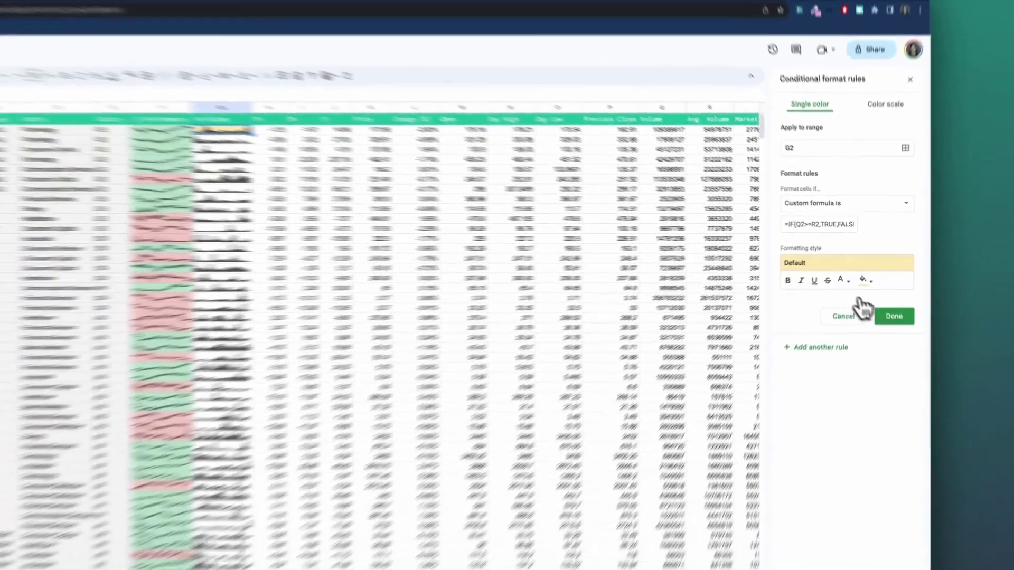
pyautogui.click(908, 354)
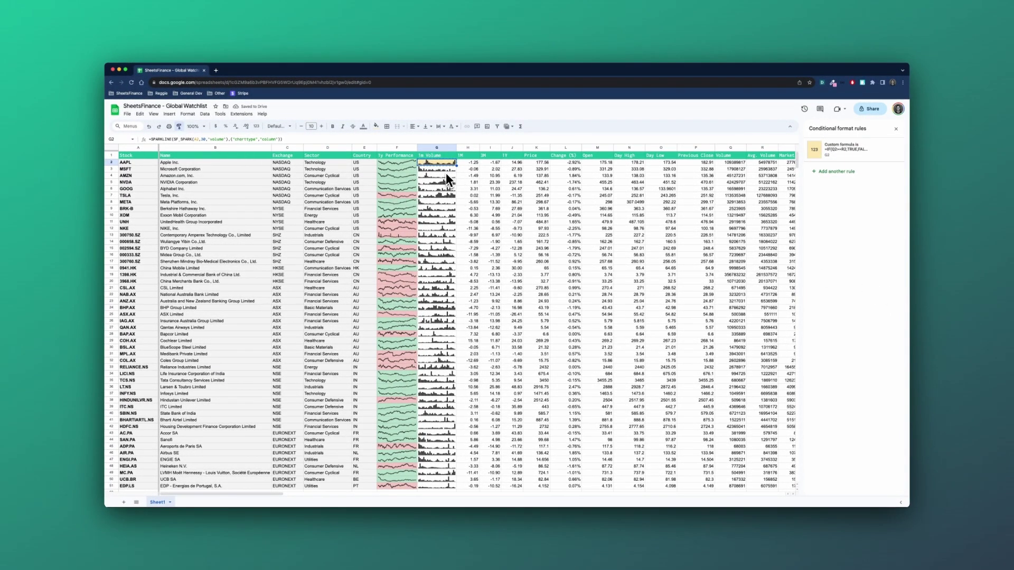
pyautogui.moveTo(445, 170); pyautogui.dragTo(435, 488)
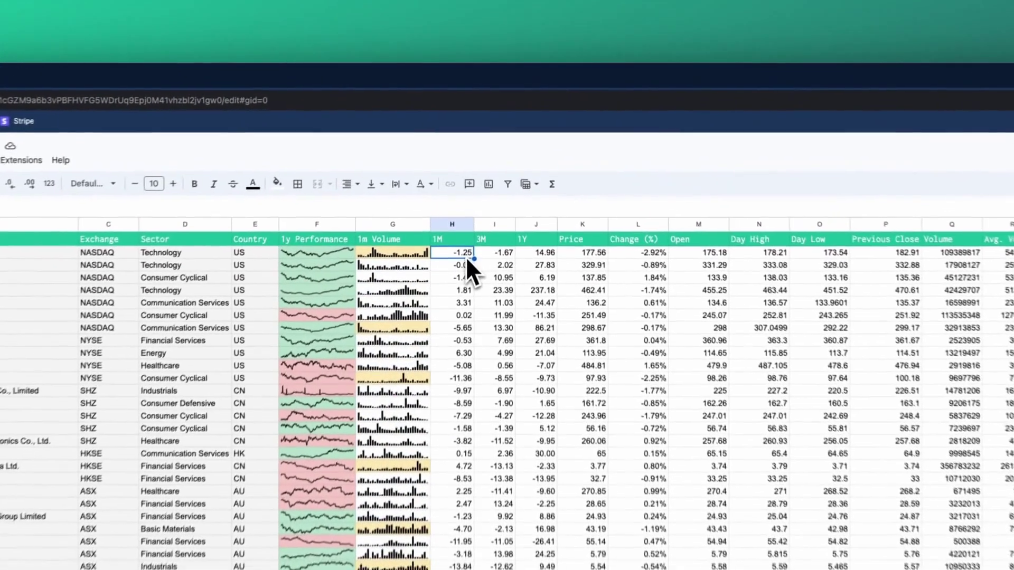
# Add a green conditional formatting rule to H2 for values greater than 0.
pyautogui.click(471, 163)
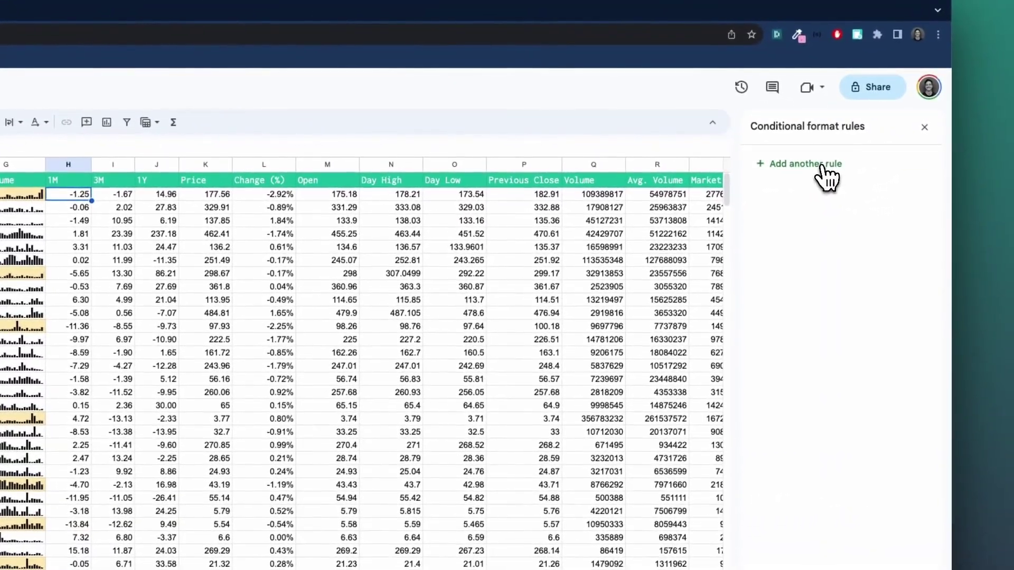
pyautogui.click(869, 180)
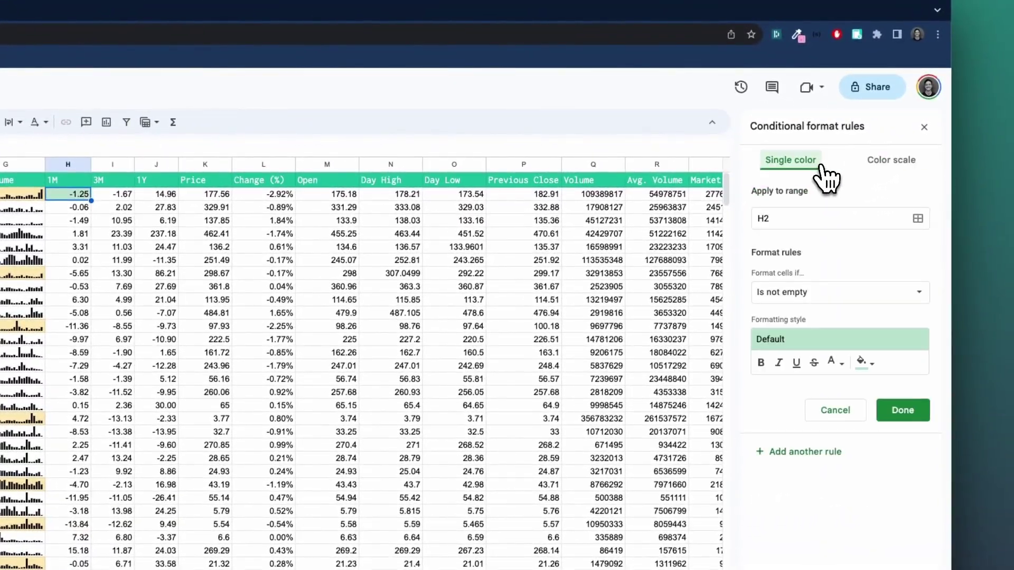
pyautogui.click(843, 296)
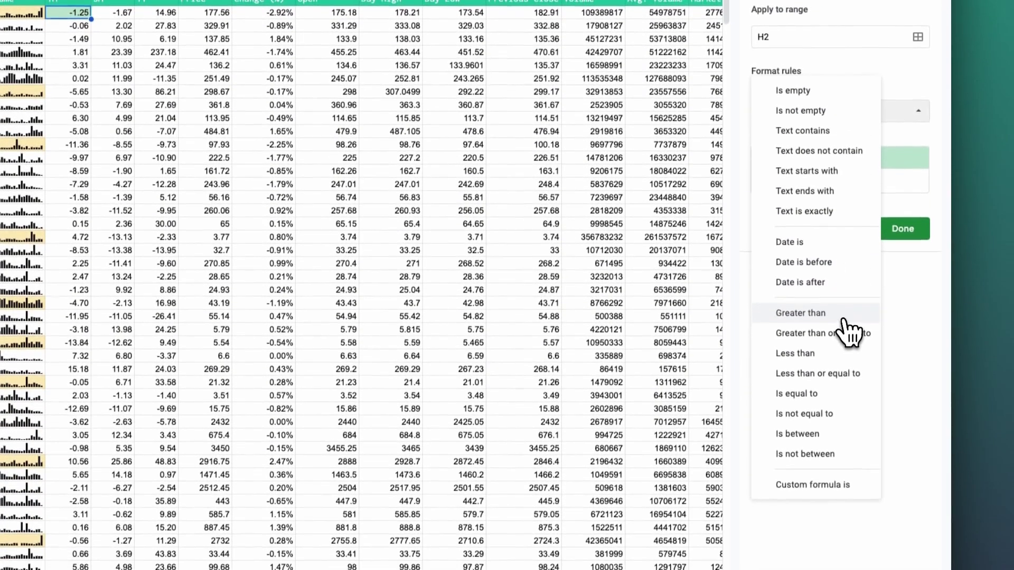
pyautogui.click(845, 334)
pyautogui.click(808, 243)
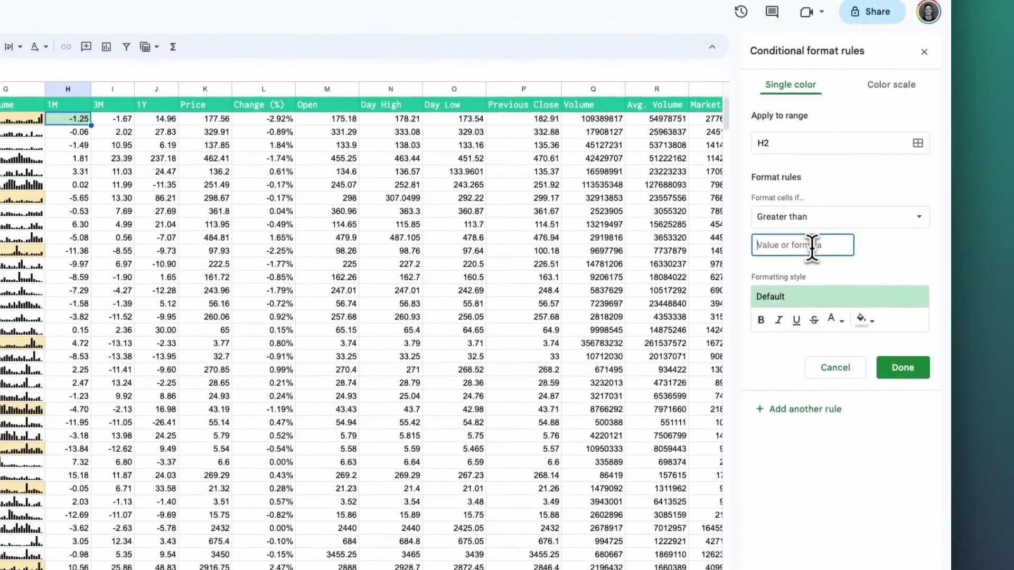
pyautogui.write('0')
pyautogui.click(842, 222)
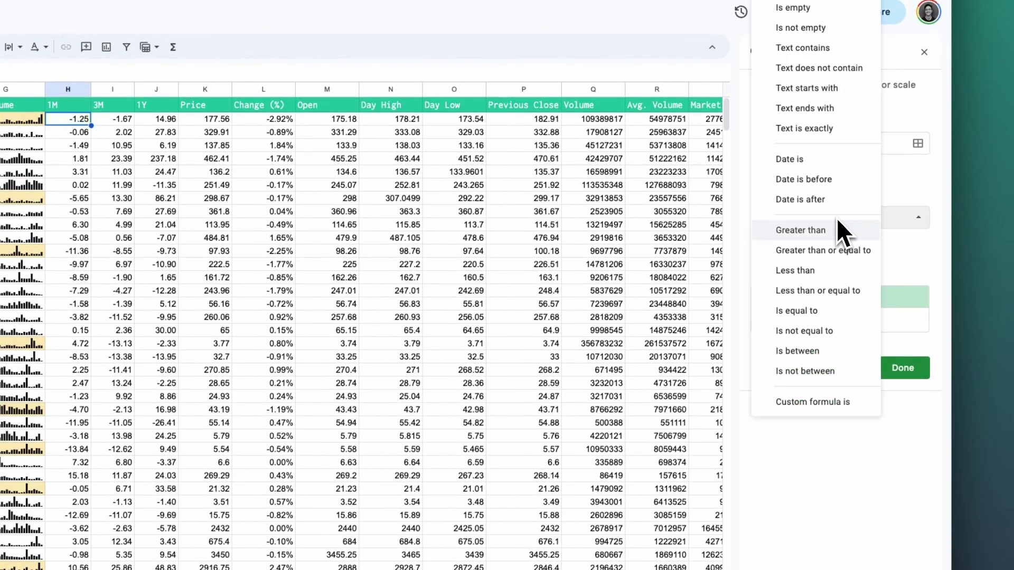
pyautogui.click(841, 232)
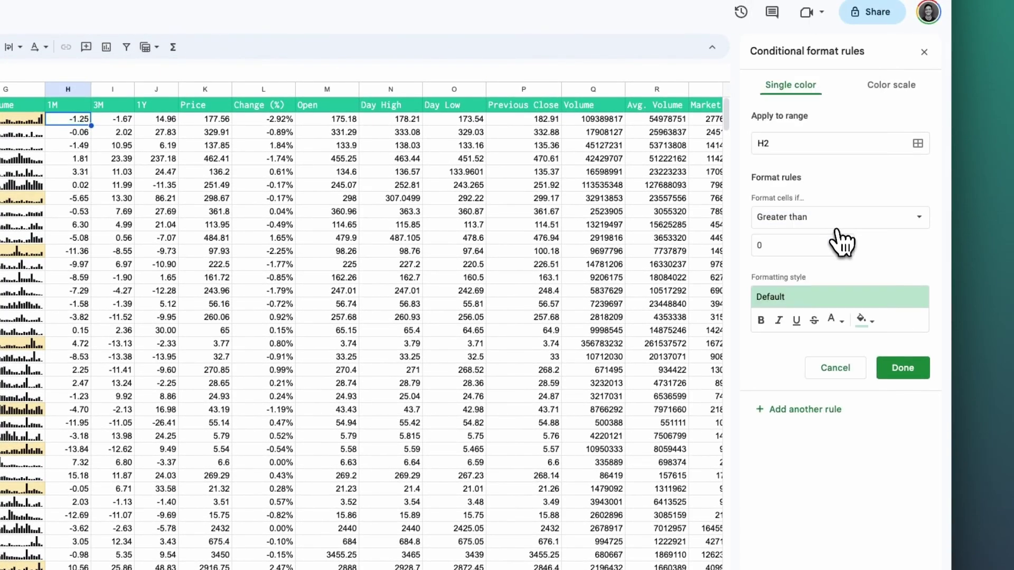
pyautogui.click(902, 369)
# Add a second conditional formatting rule to H2 with a red fill for values less than 0.
pyautogui.click(807, 139)
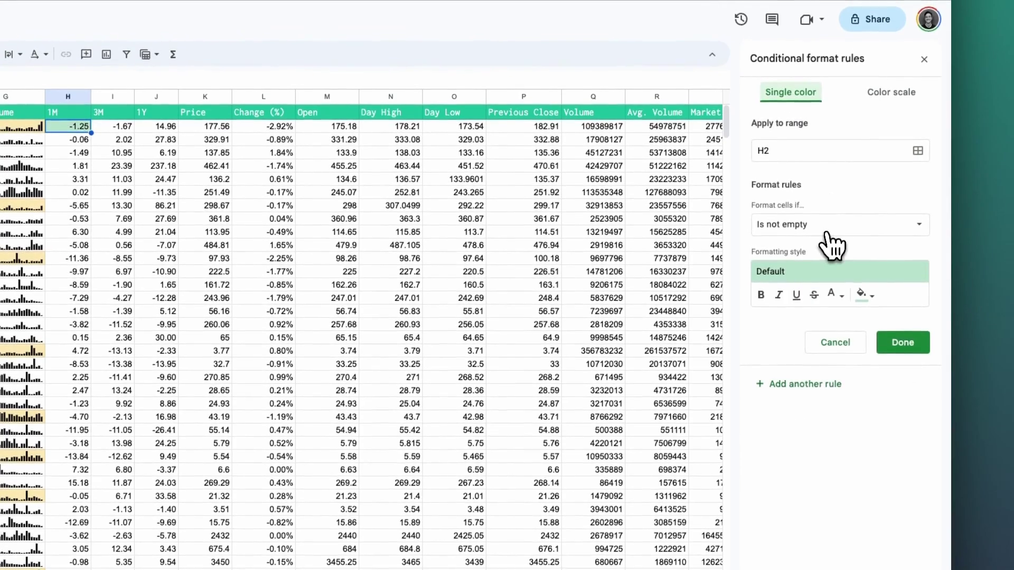
pyautogui.click(827, 233)
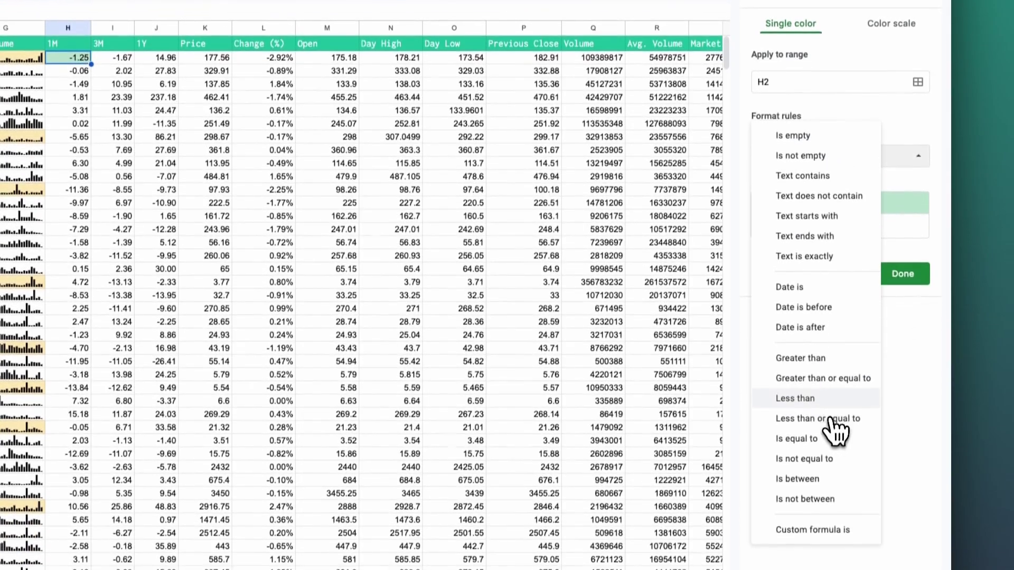
pyautogui.click(816, 398)
pyautogui.click(820, 179)
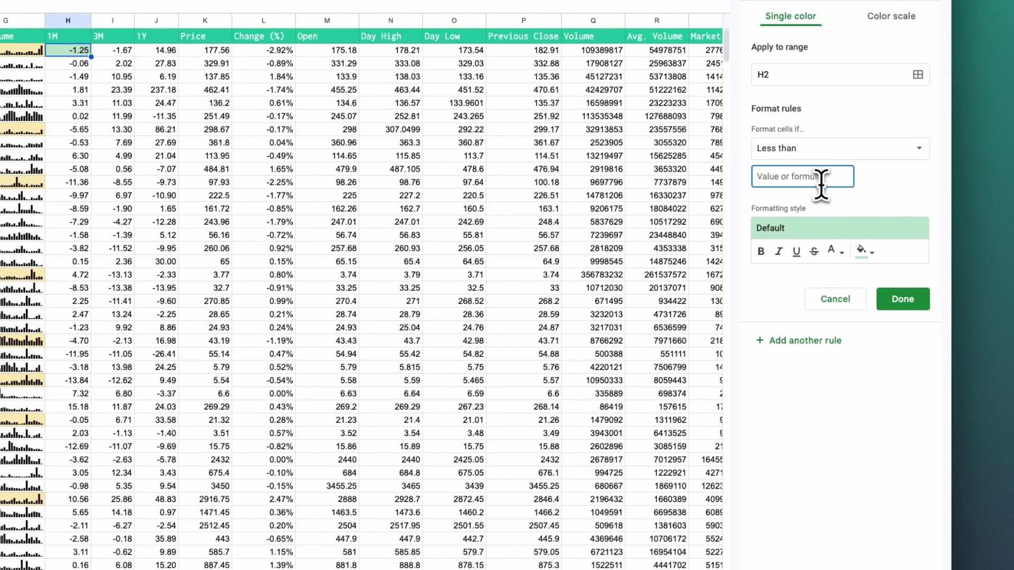
pyautogui.write('0')
pyautogui.click(871, 232)
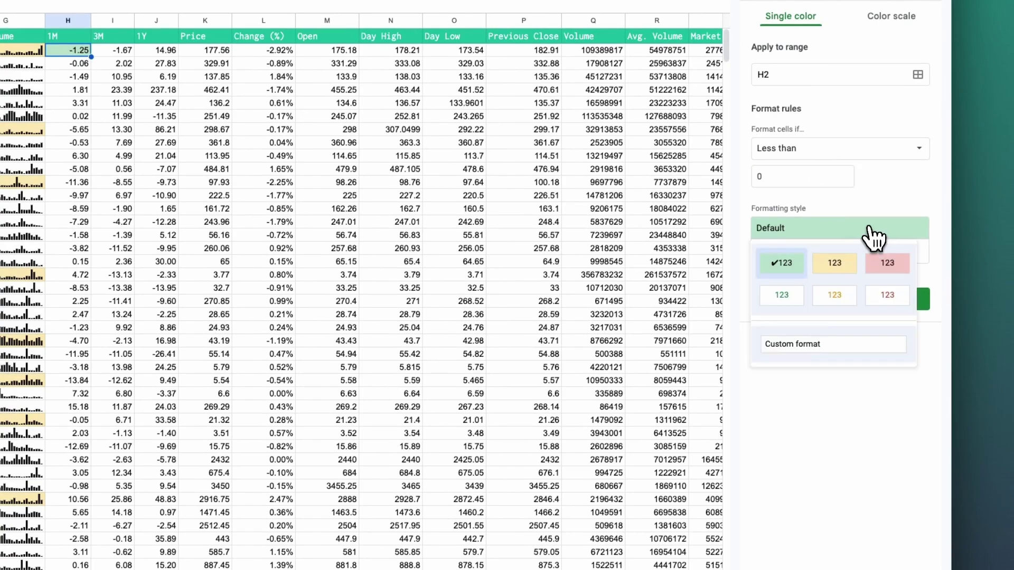
pyautogui.click(892, 264)
pyautogui.click(907, 295)
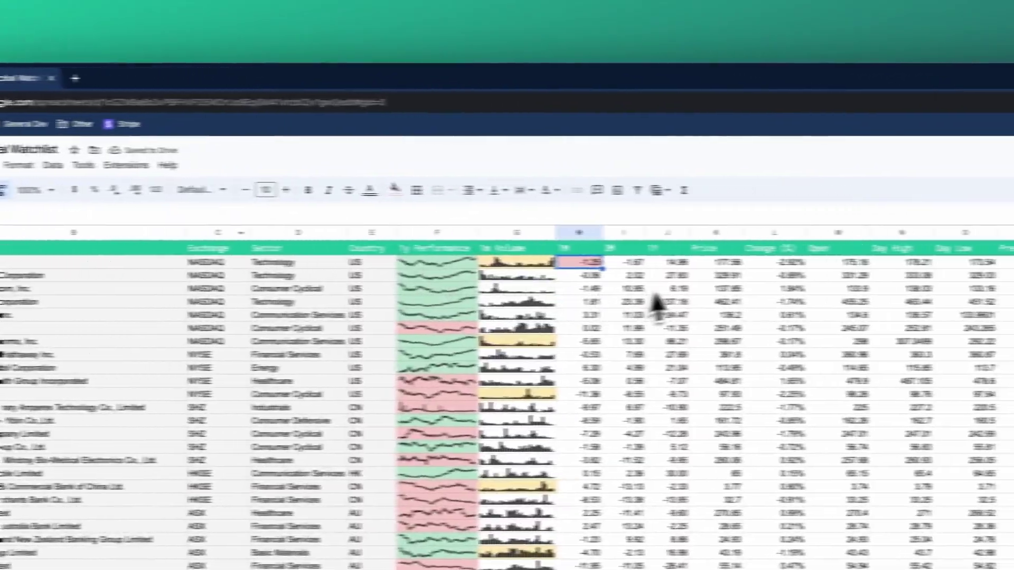
# Copy the formatting of H2 across the 1M, 3M and 1Y columns, H2:J51.
pyautogui.moveTo(878, 262)
pyautogui.mouseDown()
pyautogui.moveTo(492, 434)
pyautogui.moveTo(479, 503)
pyautogui.moveTo(470, 474)
pyautogui.mouseUp()
pyautogui.scroll(2, 528, 365)
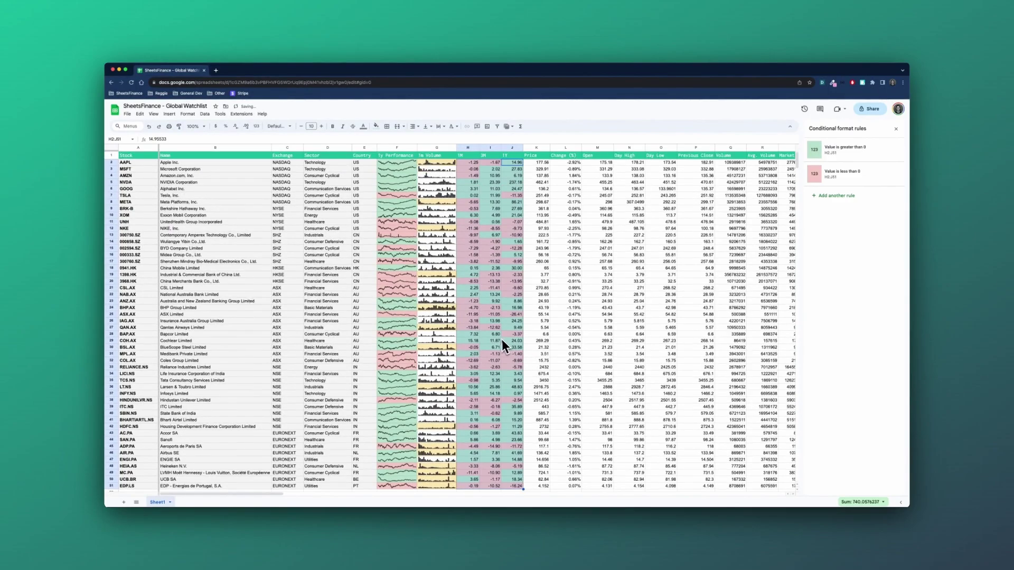
pyautogui.click(572, 165)
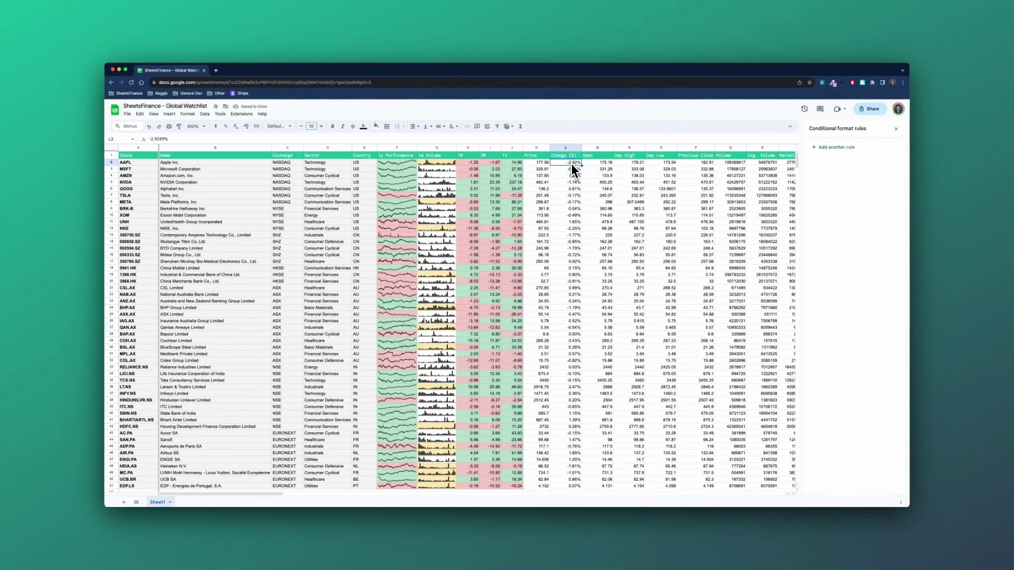
# Copy the formatting of H2 to the Change (%) cells L2:L51 and format them as percent.
pyautogui.click(471, 163)
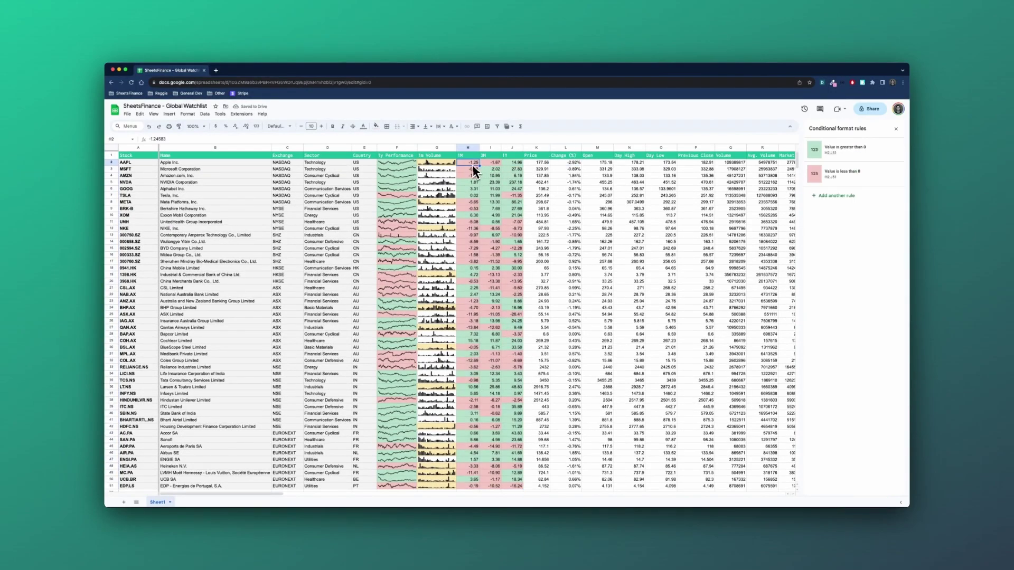
pyautogui.click(179, 126)
pyautogui.click(573, 165)
pyautogui.moveTo(572, 167); pyautogui.dragTo(571, 486)
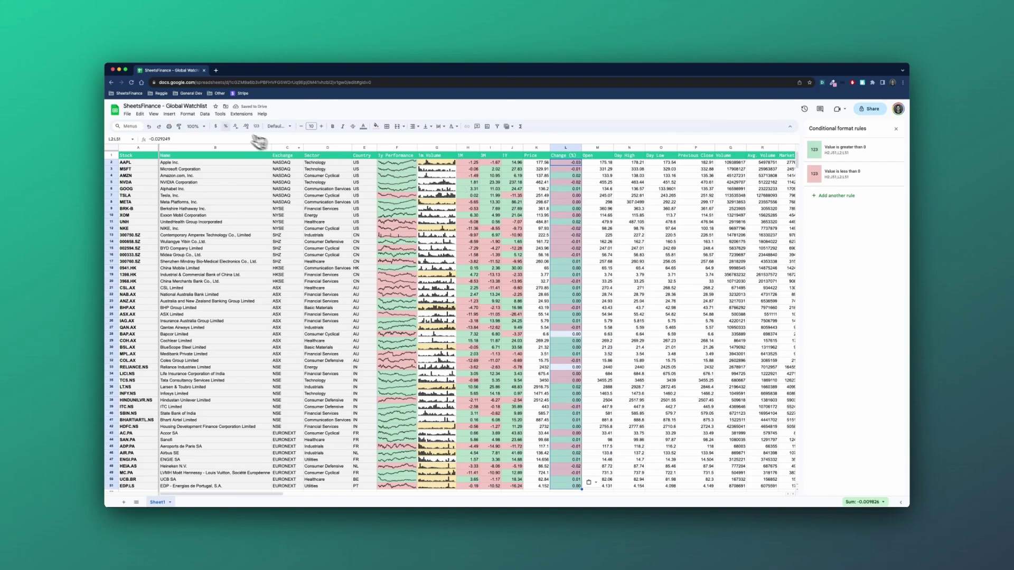
pyautogui.click(225, 126)
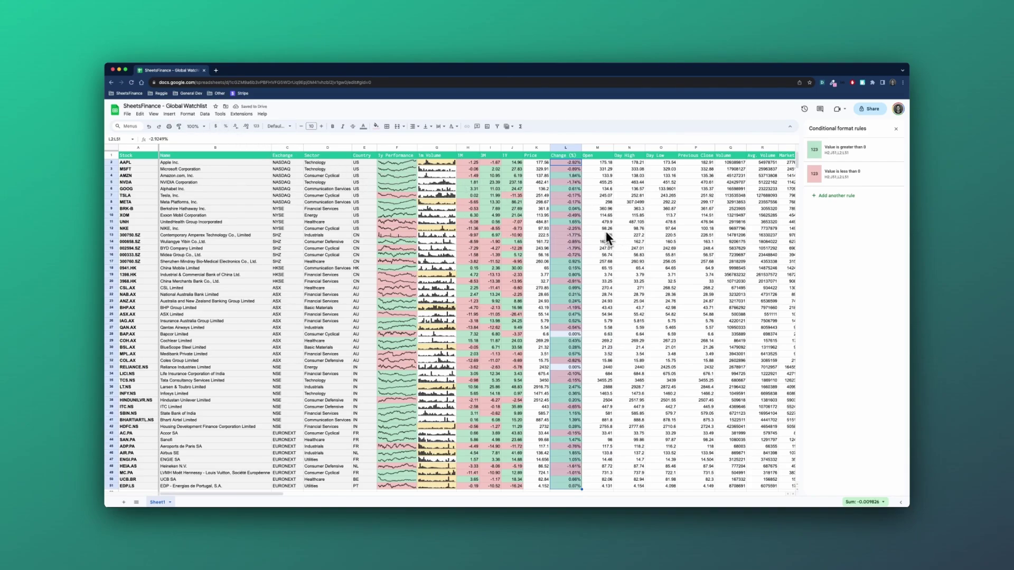
pyautogui.click(599, 163)
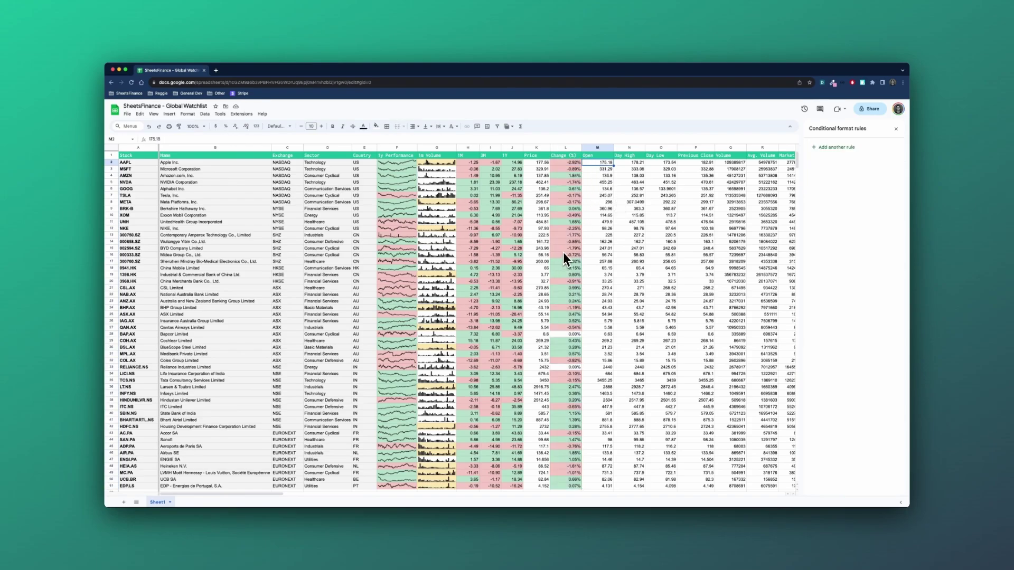
# Fill the Market Cap, EPS and P/E cells S2:U51 with light grey and close the conditional format rules.
pyautogui.hscroll(3, 569, 248)
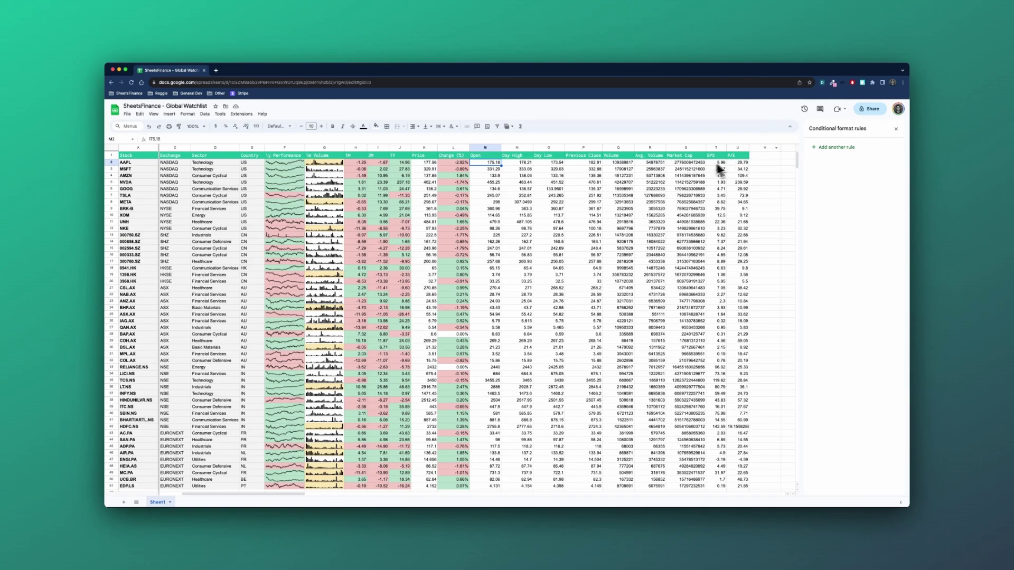
pyautogui.click(688, 164)
pyautogui.click(740, 486)
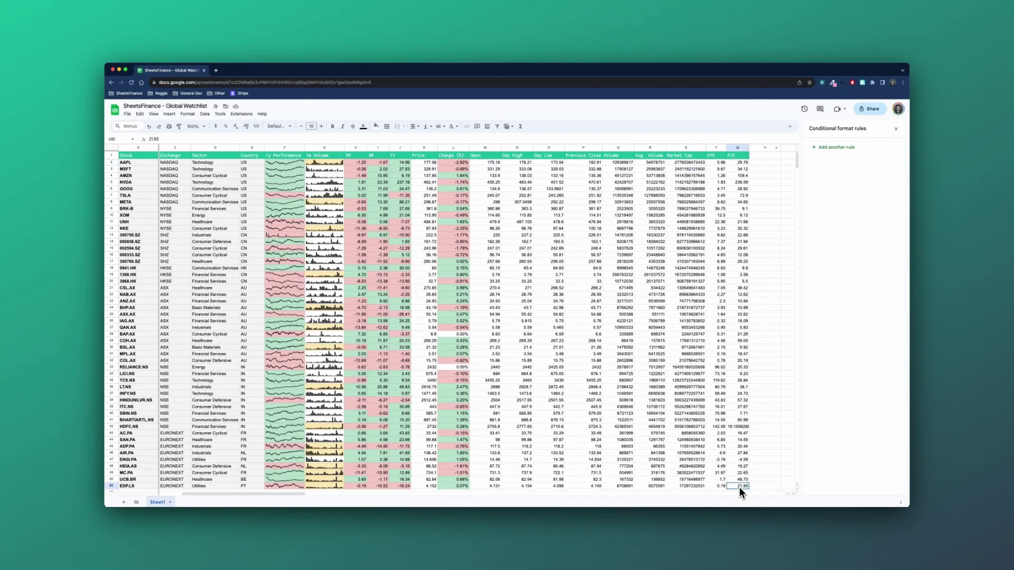
pyautogui.keyDown('shift'); pyautogui.click(685, 164); pyautogui.keyUp('shift')
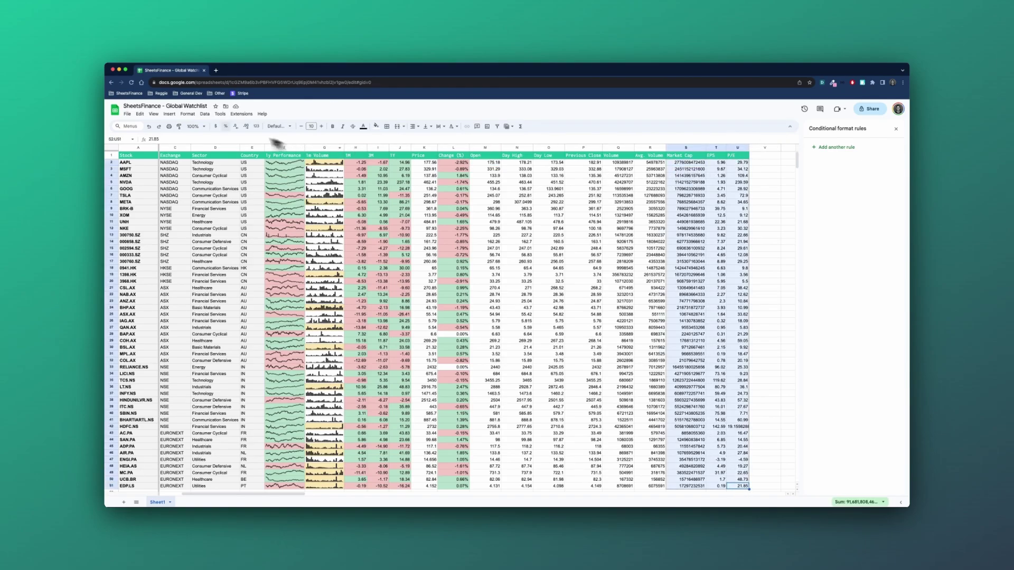
pyautogui.click(376, 126)
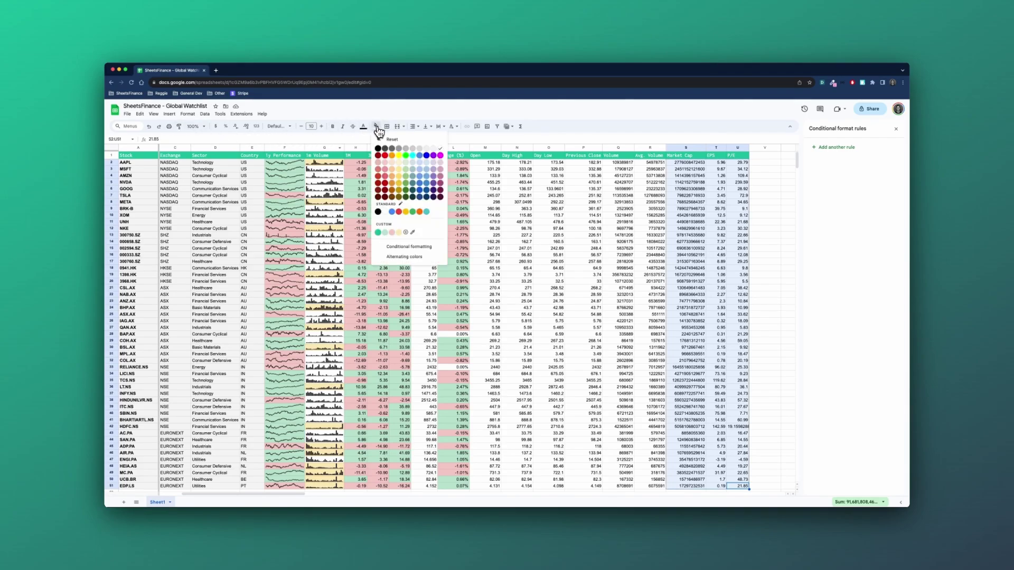
pyautogui.click(433, 149)
pyautogui.click(553, 242)
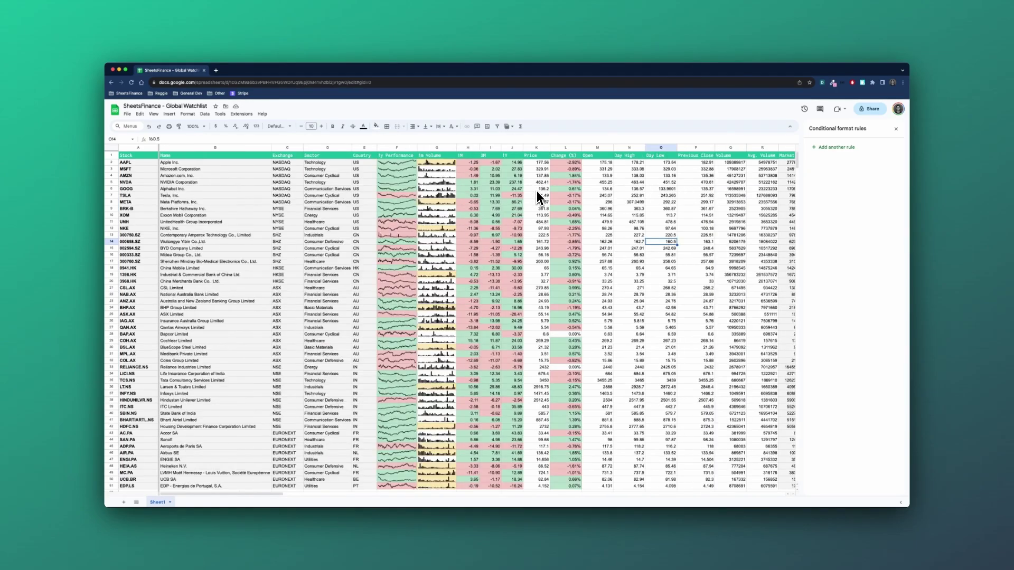
pyautogui.click(895, 129)
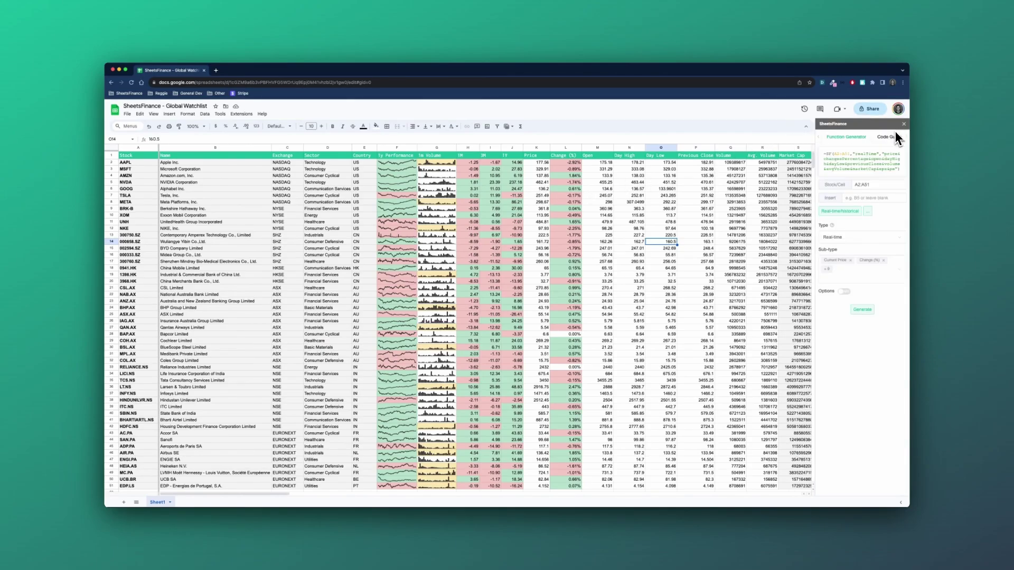
# Open the real-time SF formula in the Price header cell K1 for editing.
pyautogui.click(606, 164)
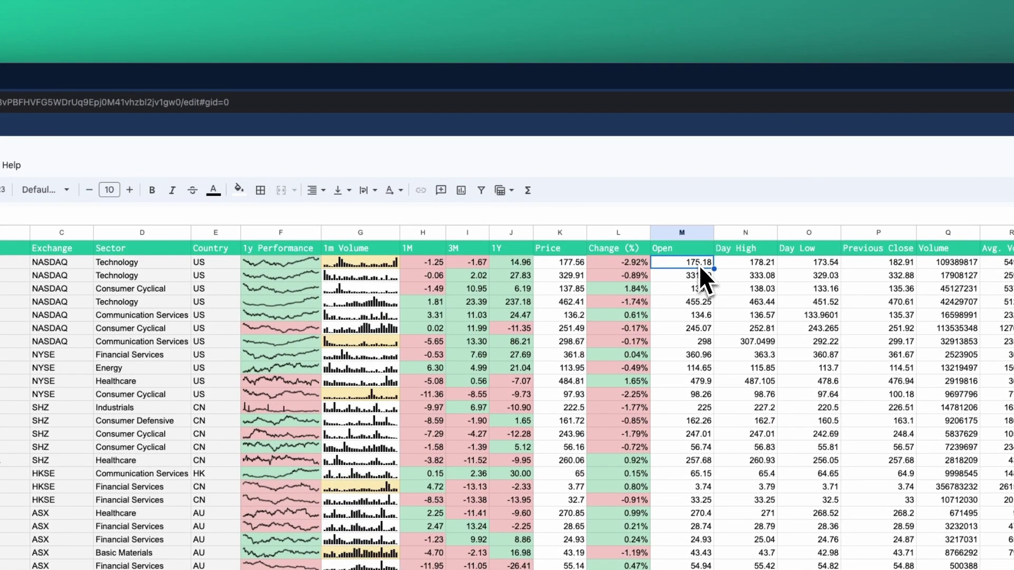
pyautogui.click(696, 251)
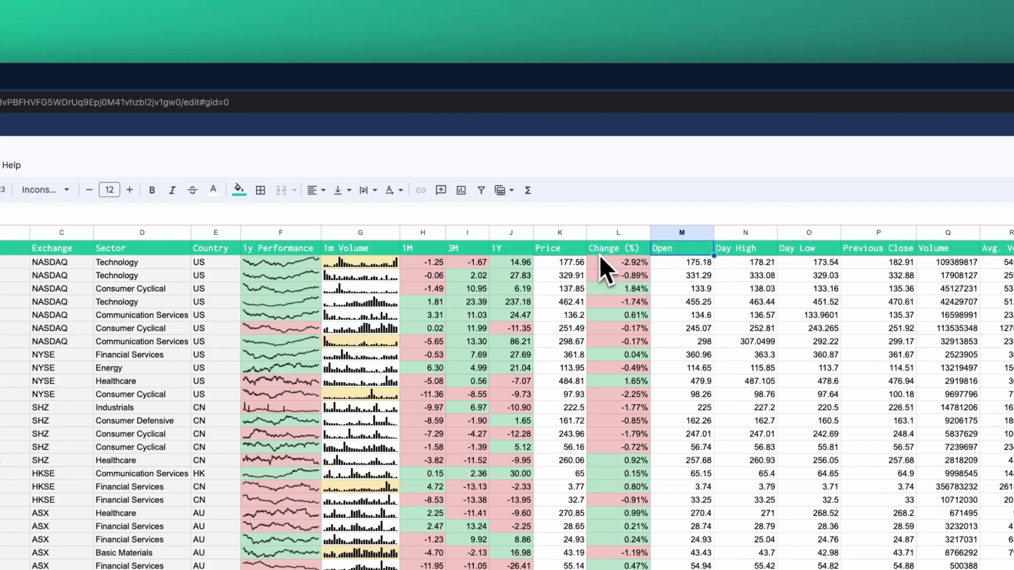
pyautogui.click(565, 254)
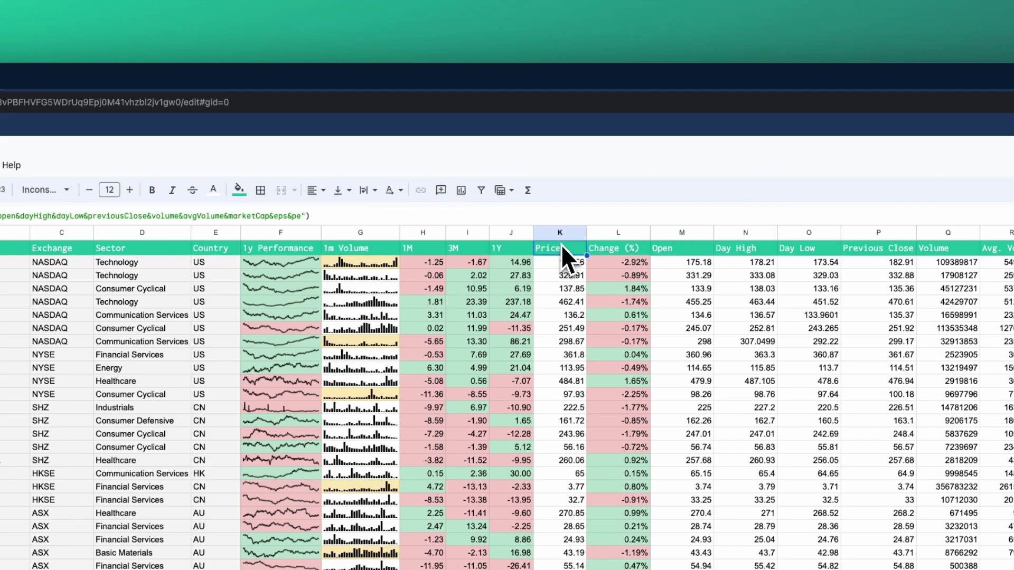
pyautogui.click(497, 215)
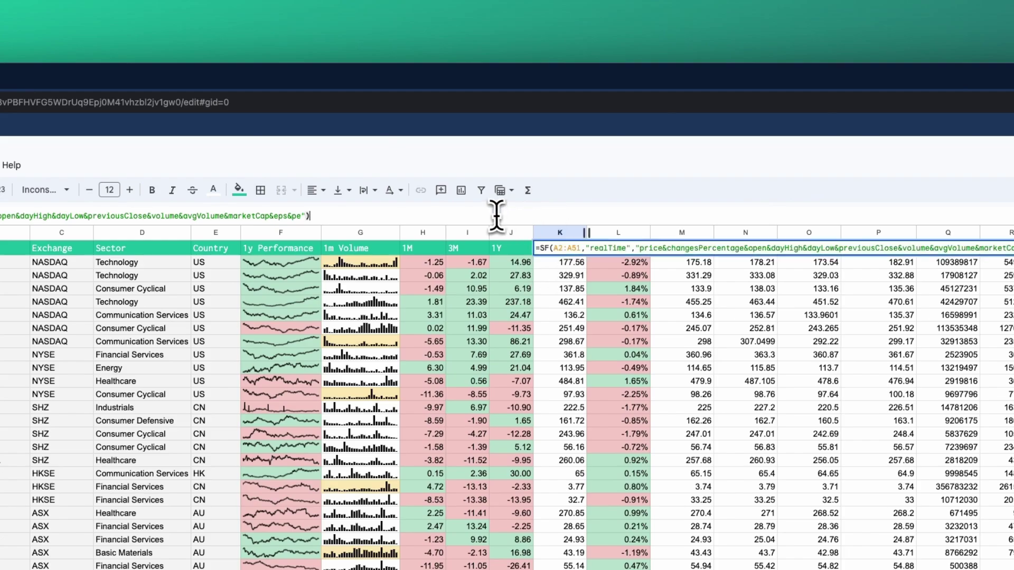